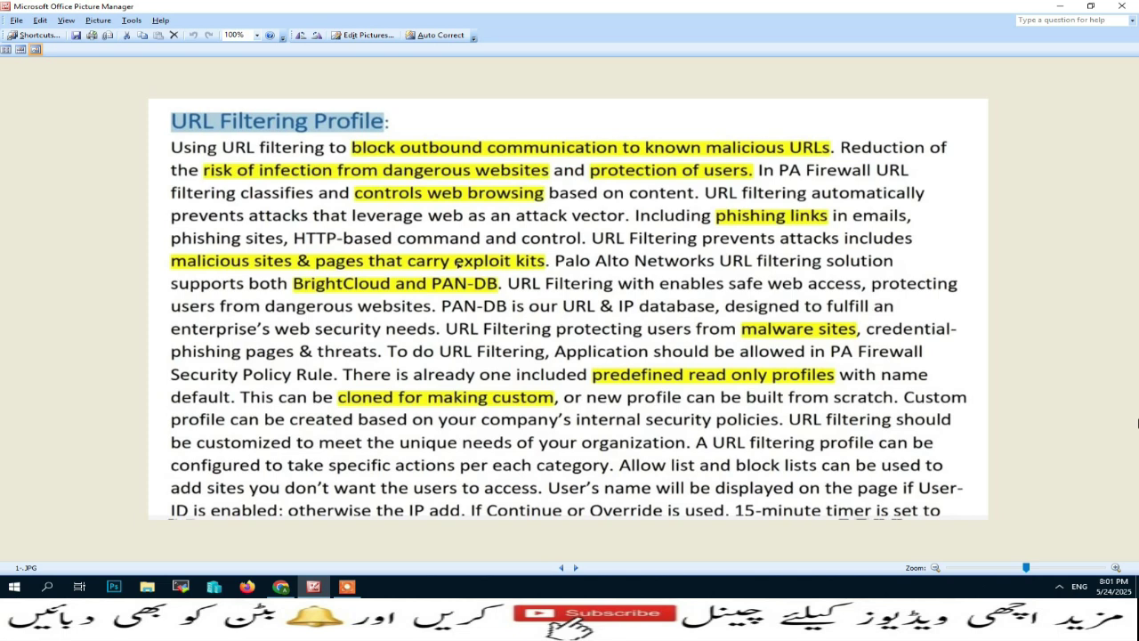
# - View the URL filtering flow diagram, then switch to the firewall's web interface and review the predefined default URL filtering profile
pyautogui.press('Right')
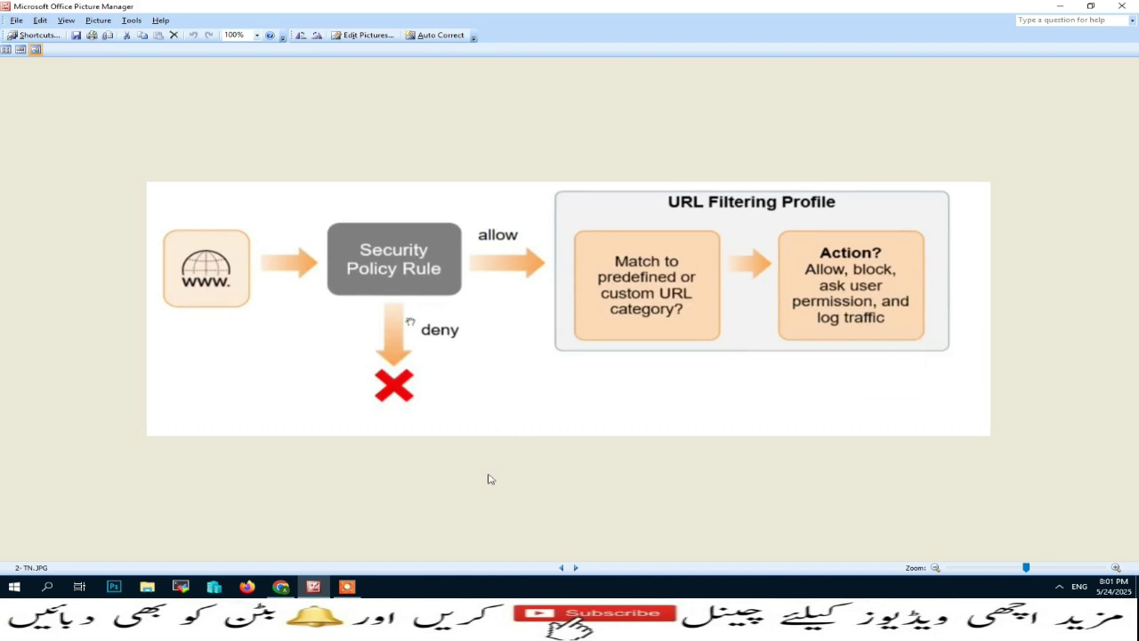
pyautogui.click(281, 586)
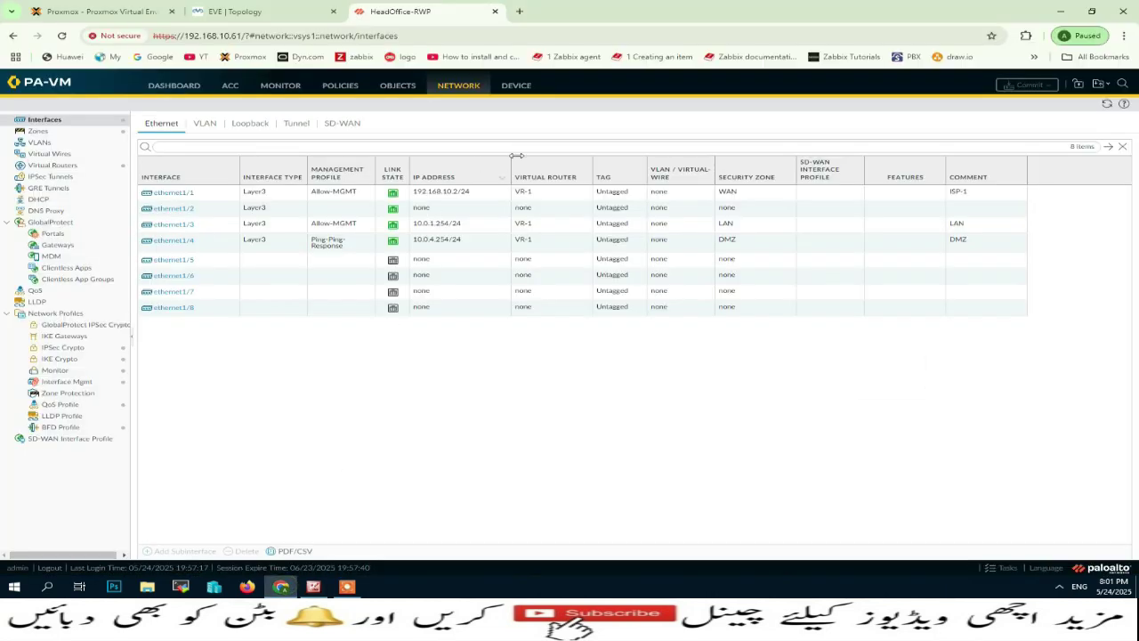
pyautogui.click(398, 86)
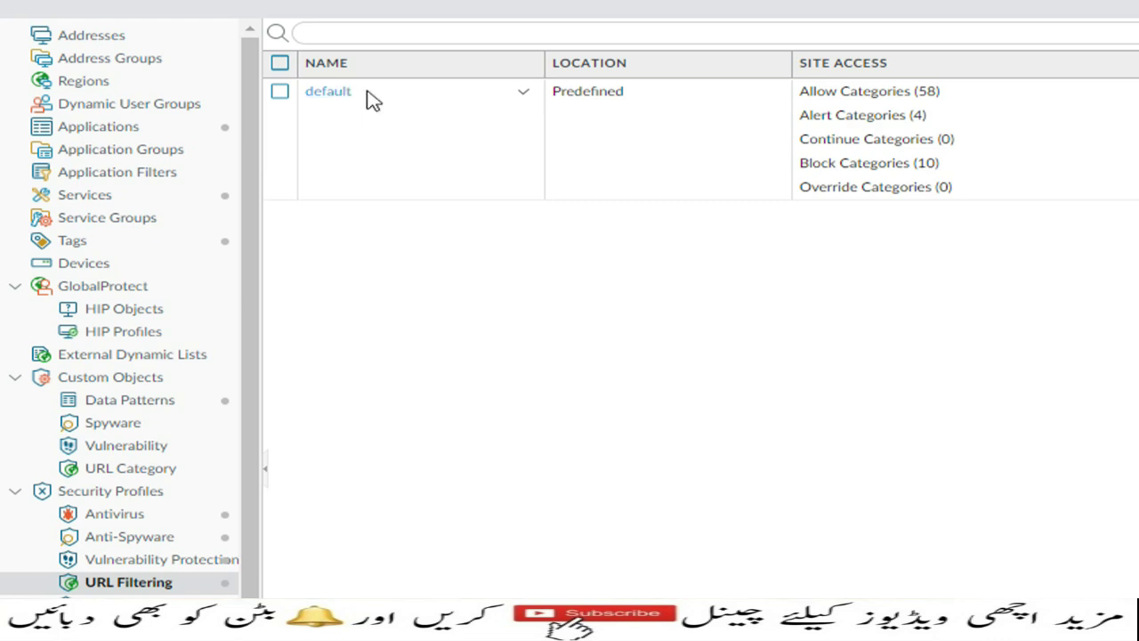
pyautogui.click(333, 94)
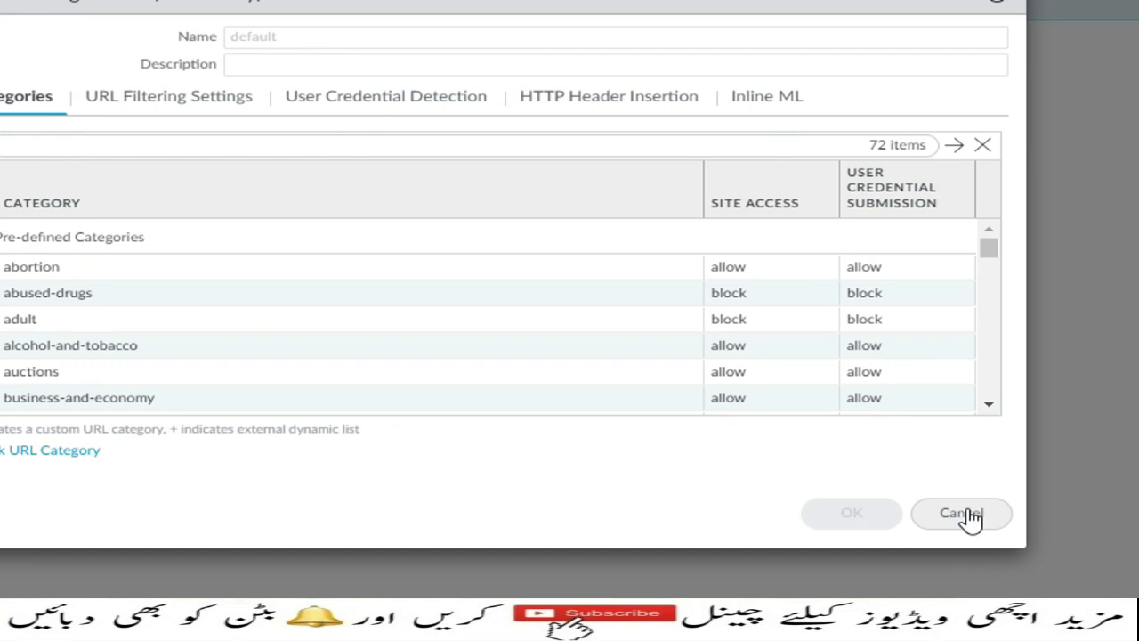
pyautogui.click(968, 516)
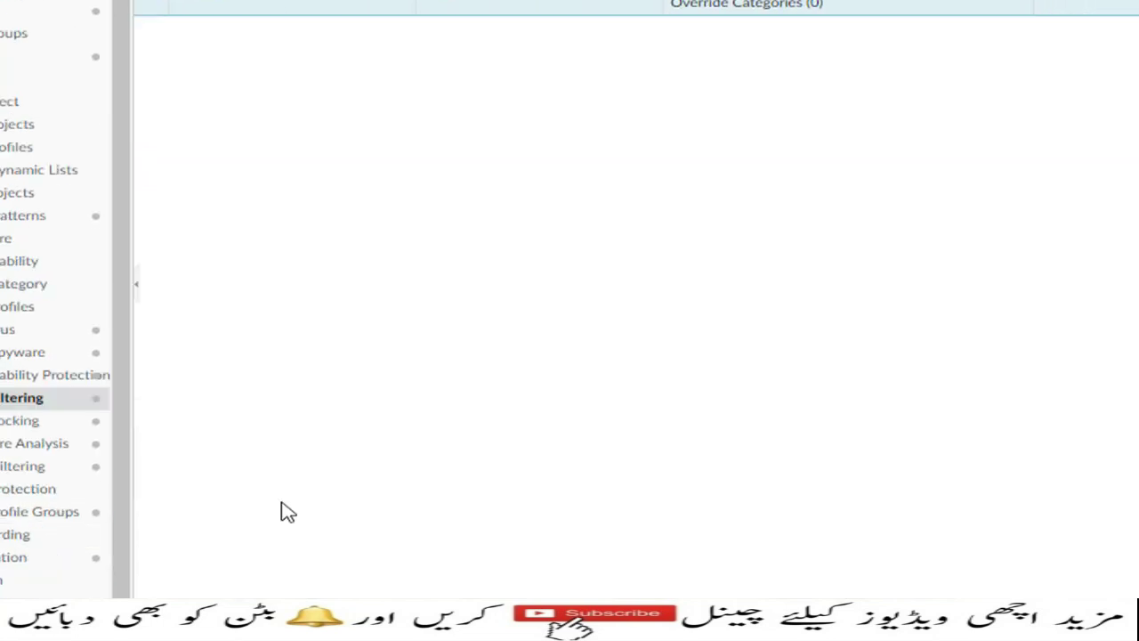
# - Clone the default URL filtering profile and review the clone's categories, URL filtering settings and user credential detection
pyautogui.click(346, 518)
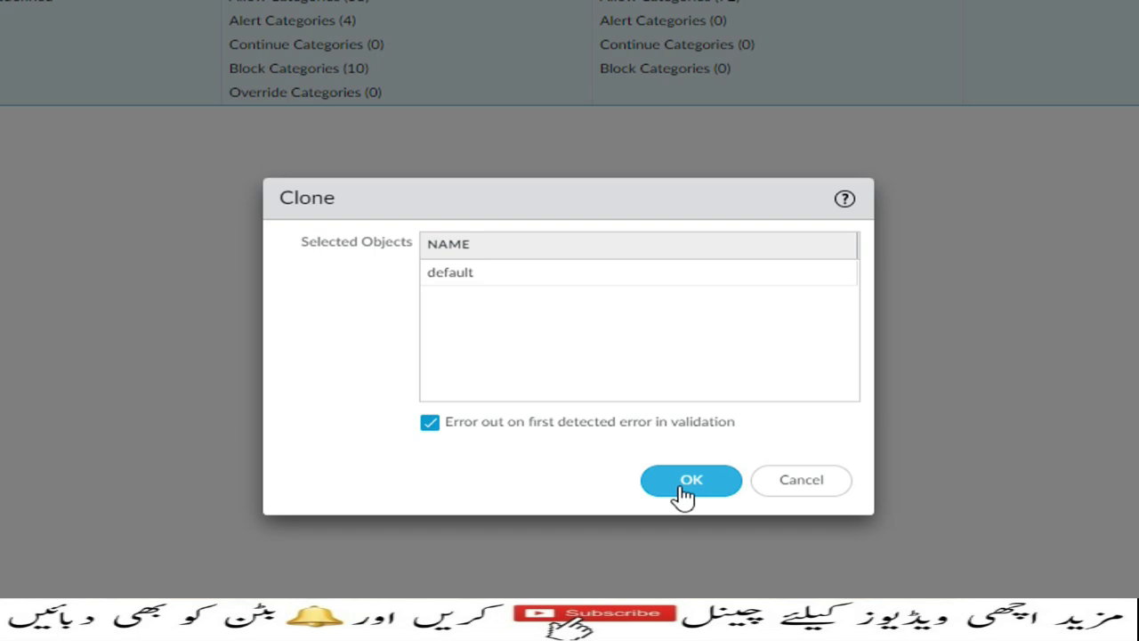
pyautogui.click(624, 393)
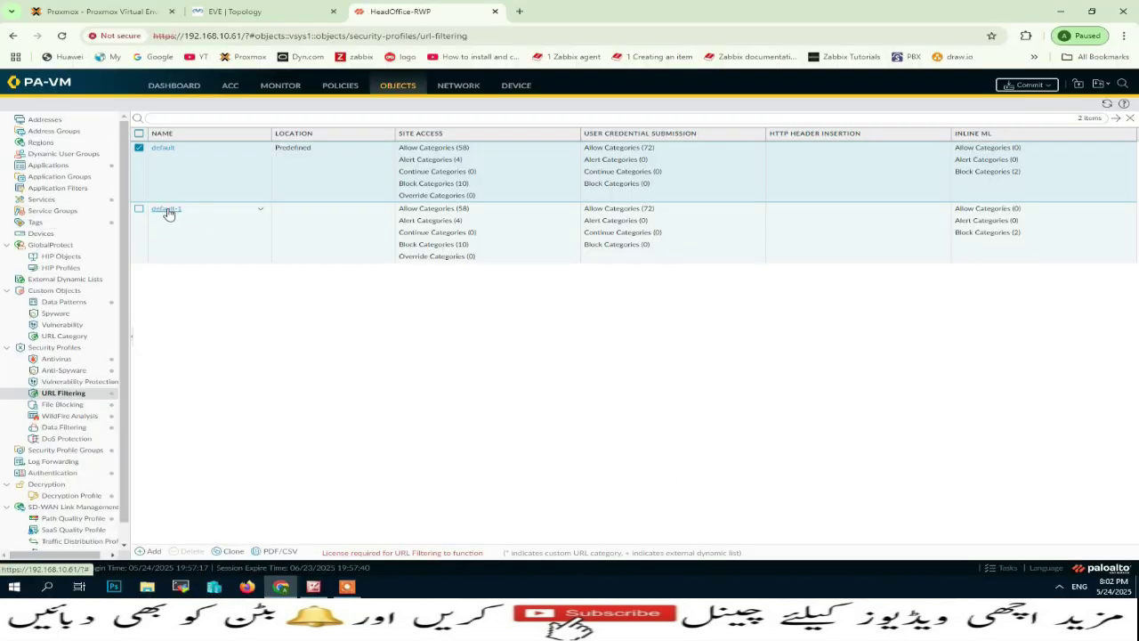
pyautogui.click(166, 210)
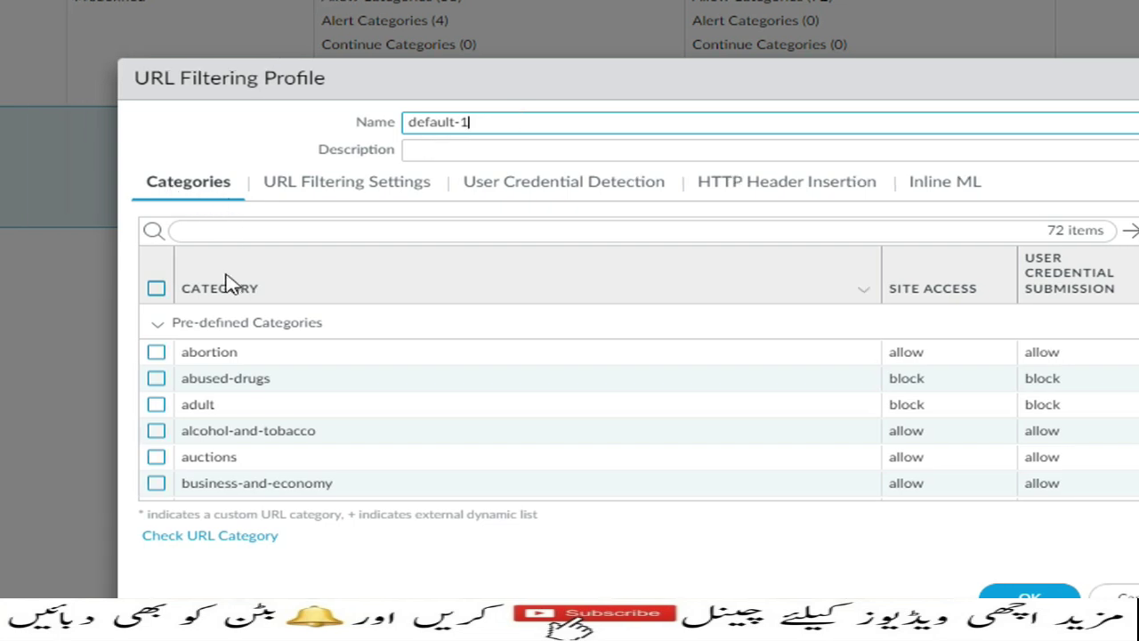
pyautogui.click(341, 194)
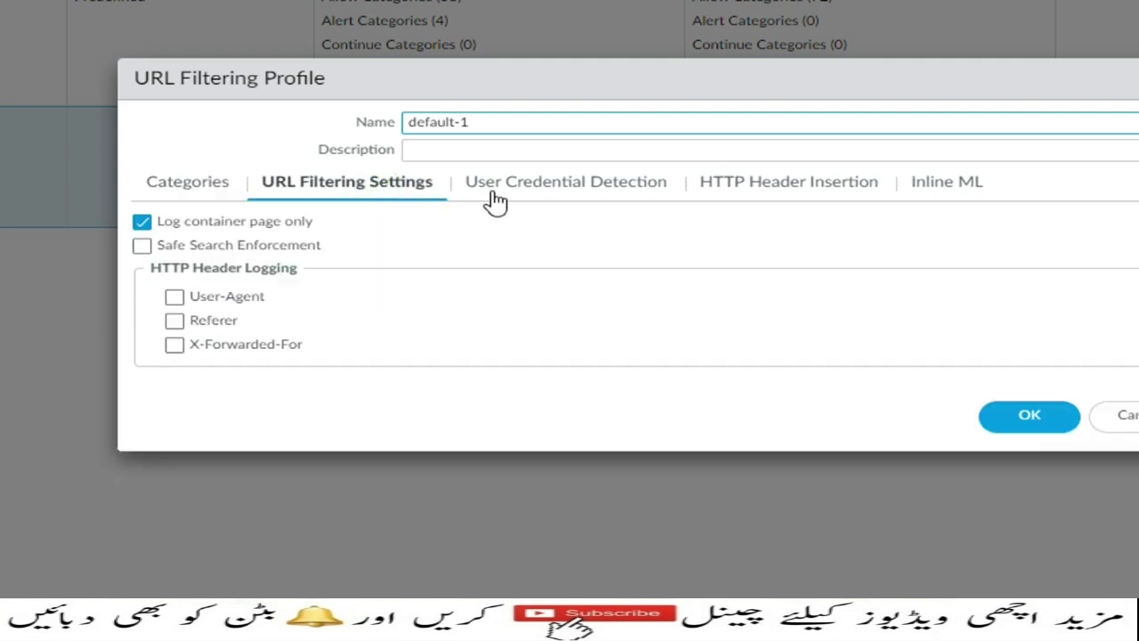
pyautogui.click(602, 194)
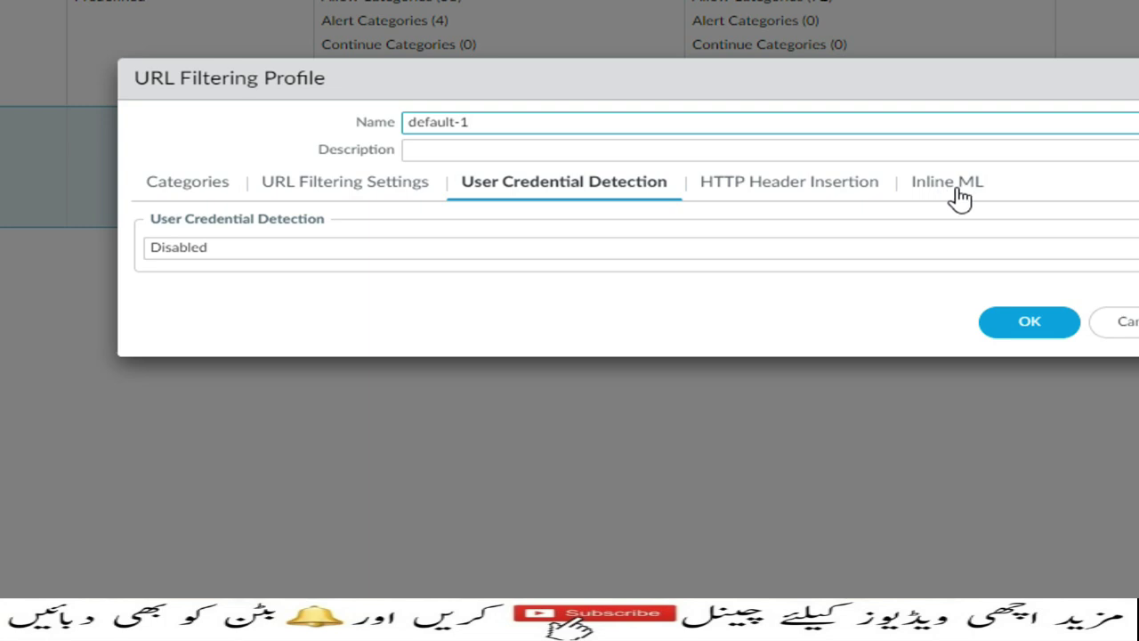
pyautogui.click(216, 187)
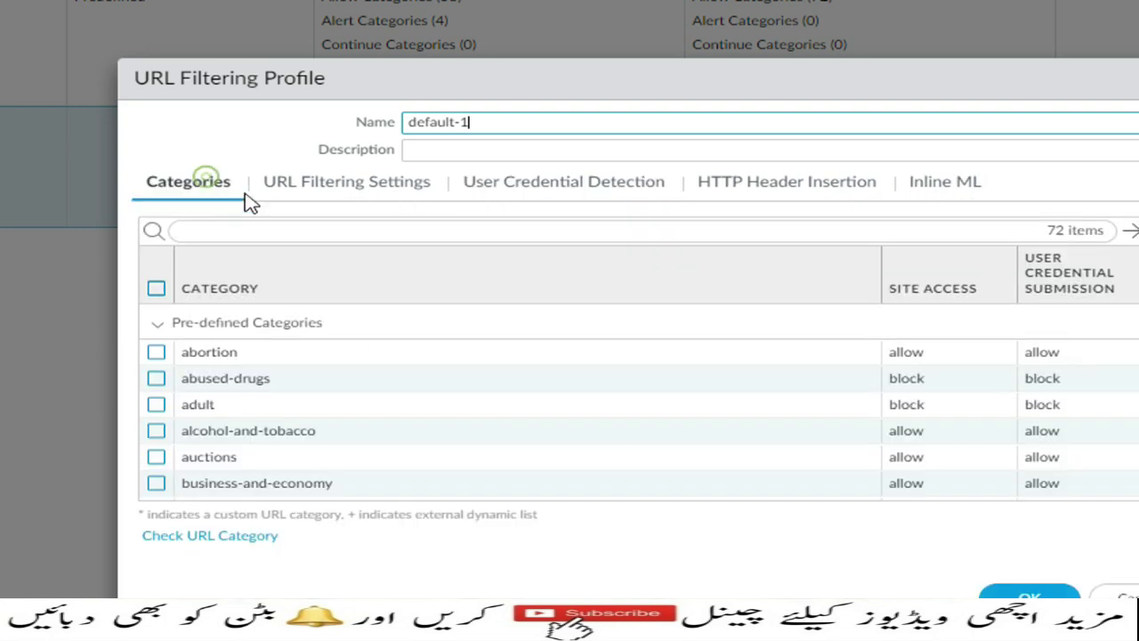
# - Examine the site access and user credential submission choices for the abortion category, then close the profile without saving
pyautogui.click(191, 354)
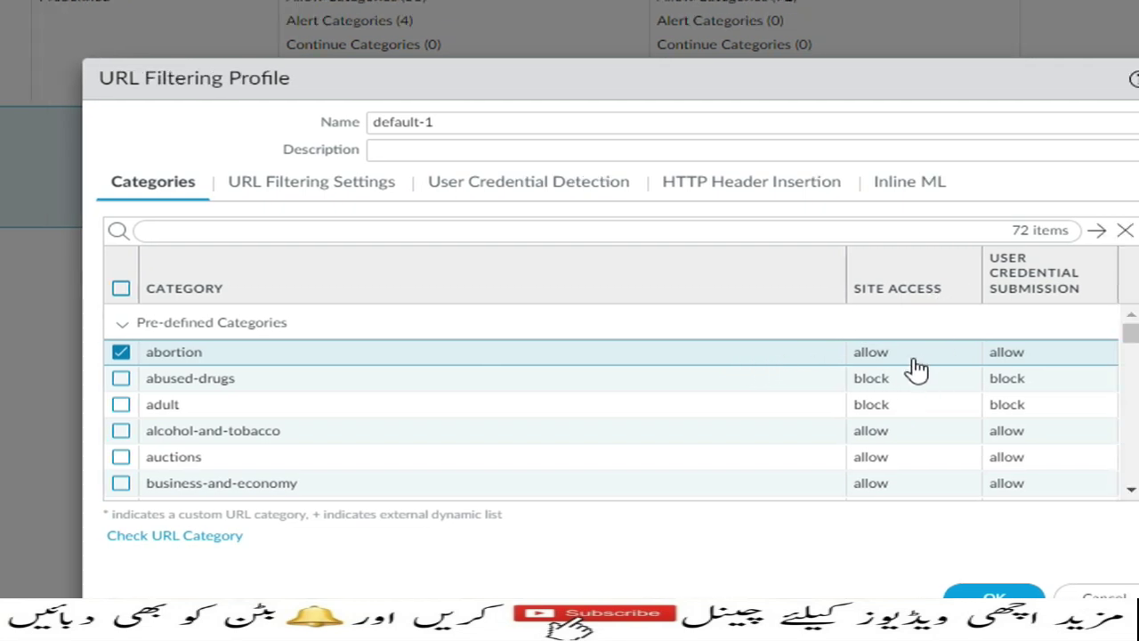
pyautogui.click(928, 360)
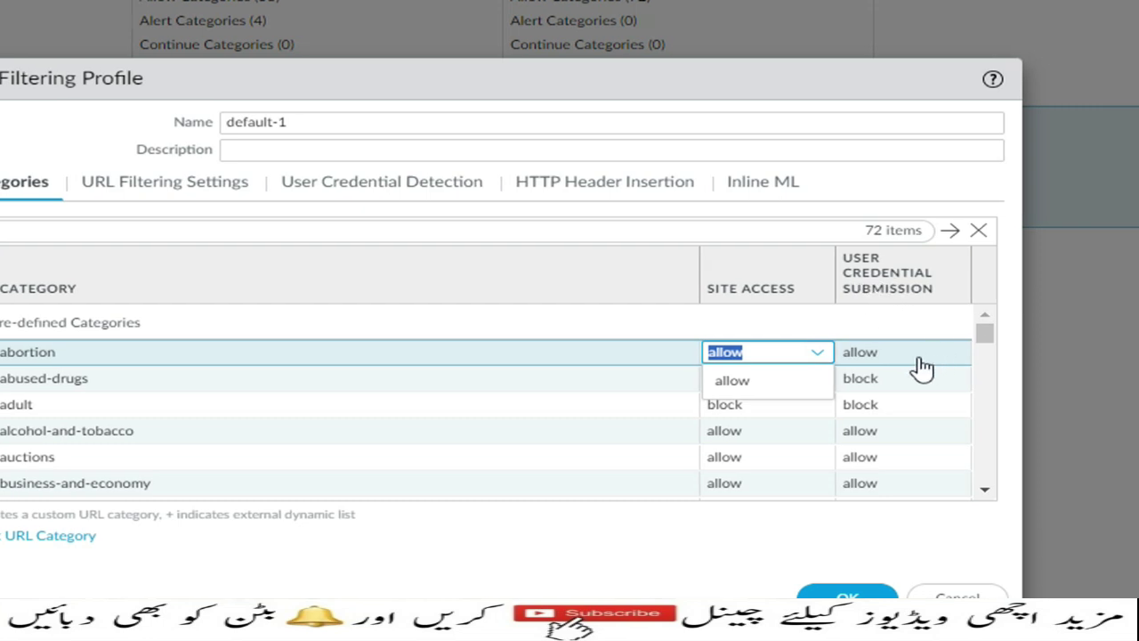
pyautogui.click(916, 357)
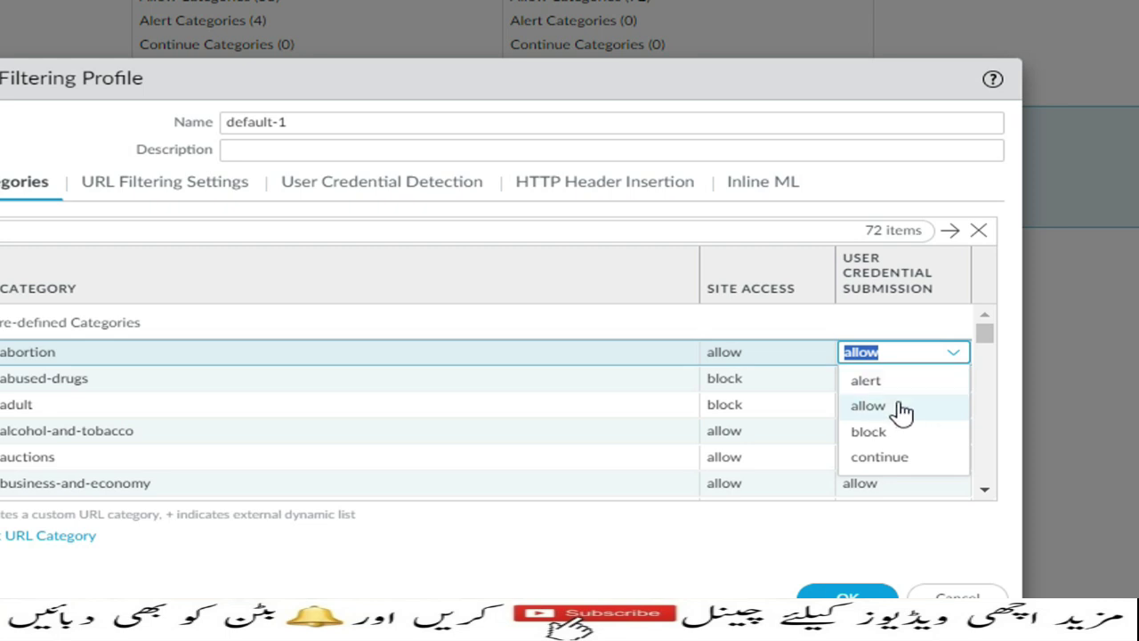
pyautogui.click(959, 594)
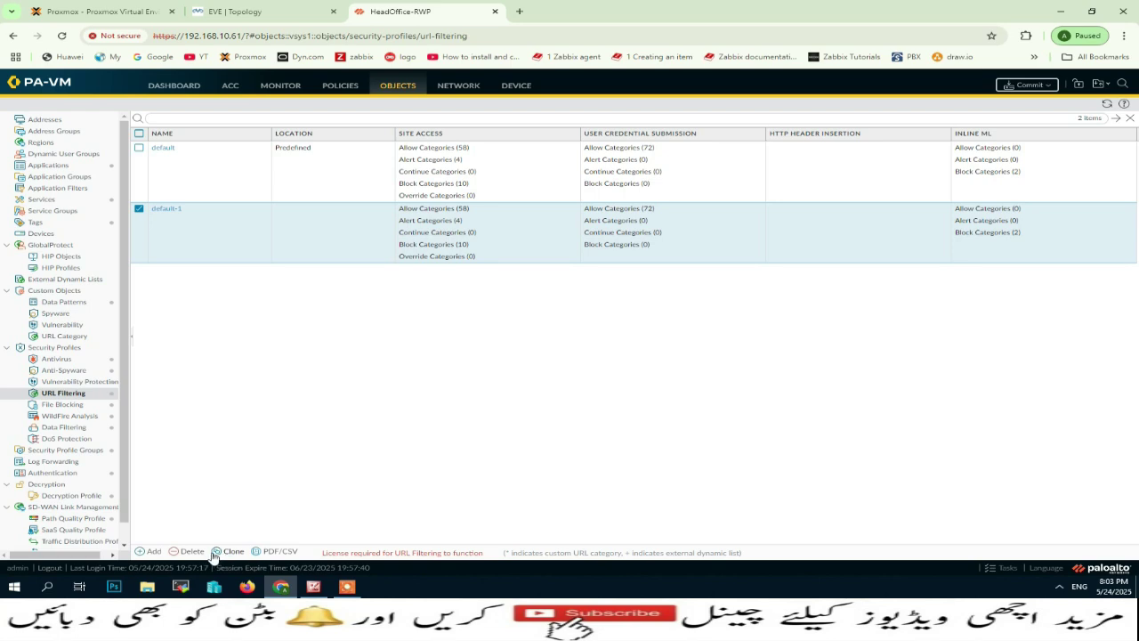
# - Delete the cloned default-1 URL filtering profile
pyautogui.click(214, 553)
pyautogui.click(545, 348)
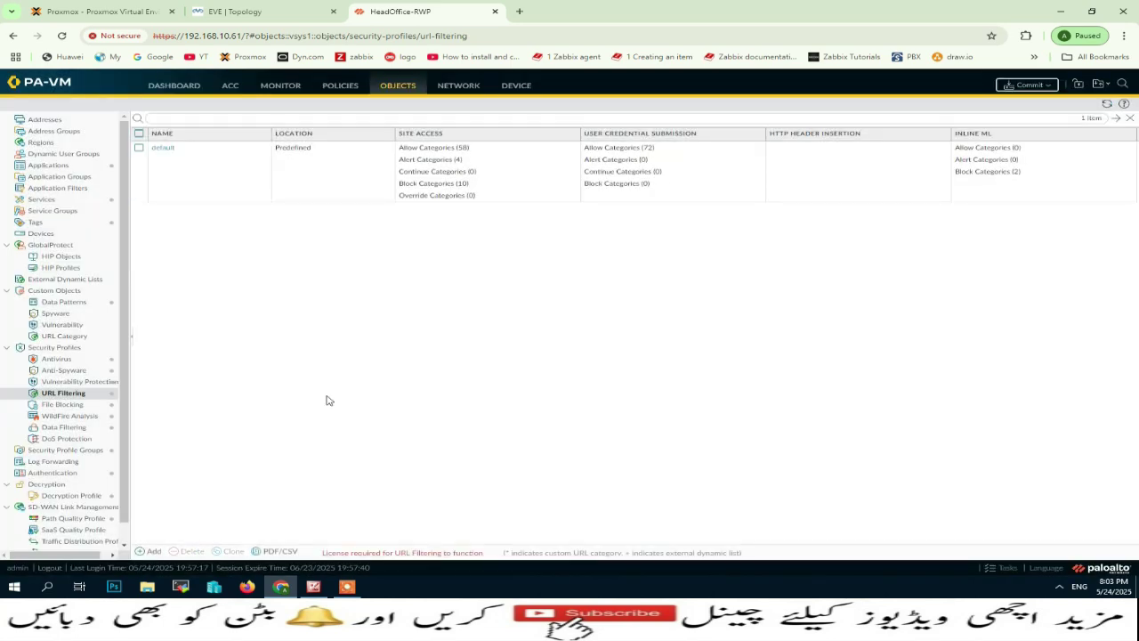
# - Read the notes on URL filtering actions in Picture Manager, then check the URL Filtering log in the firewall's web interface
pyautogui.click(313, 587)
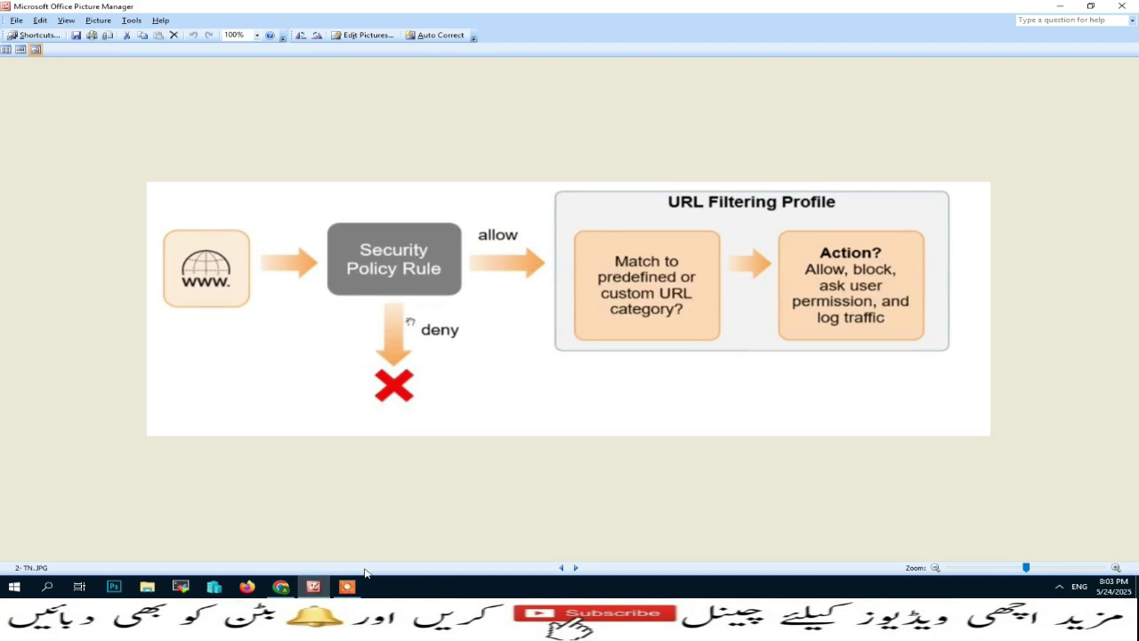
pyautogui.press('Right')
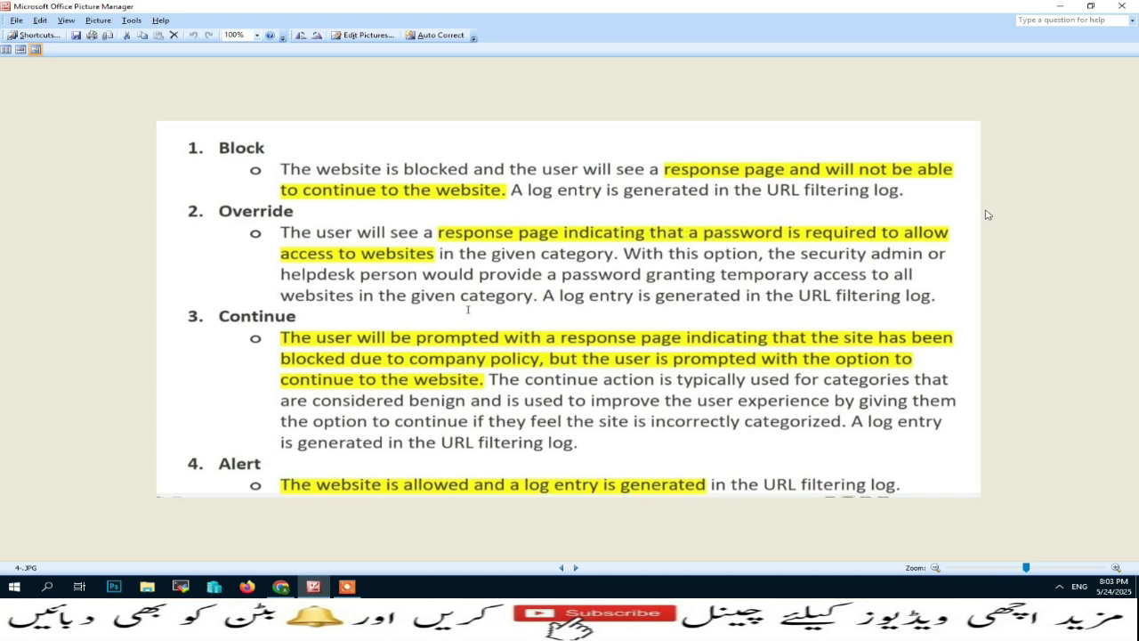
pyautogui.click(281, 585)
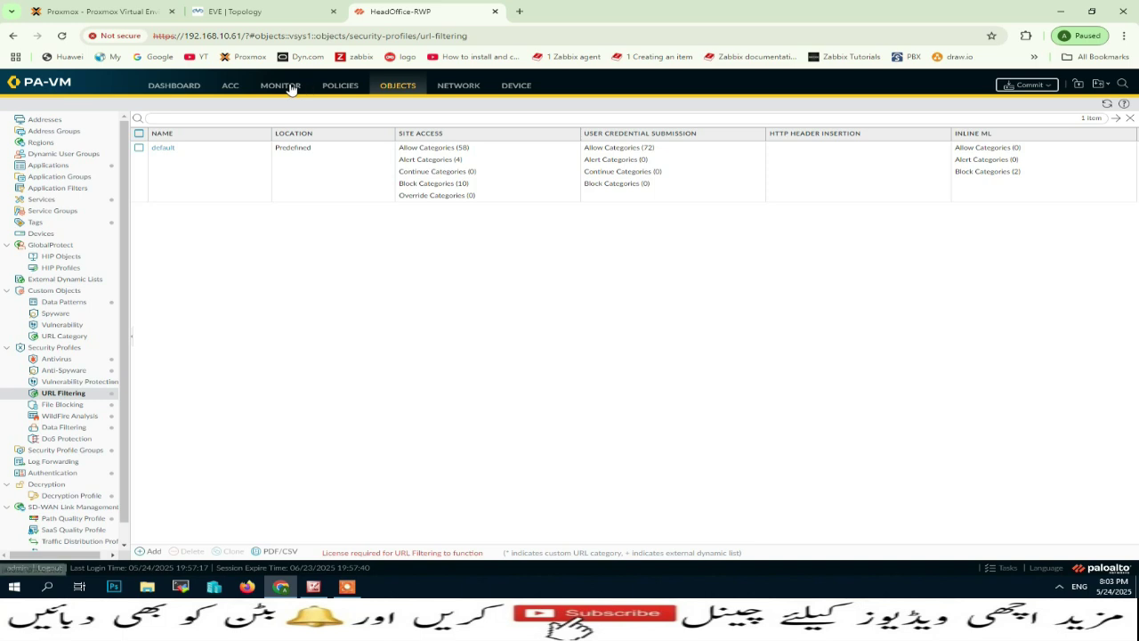
pyautogui.click(285, 86)
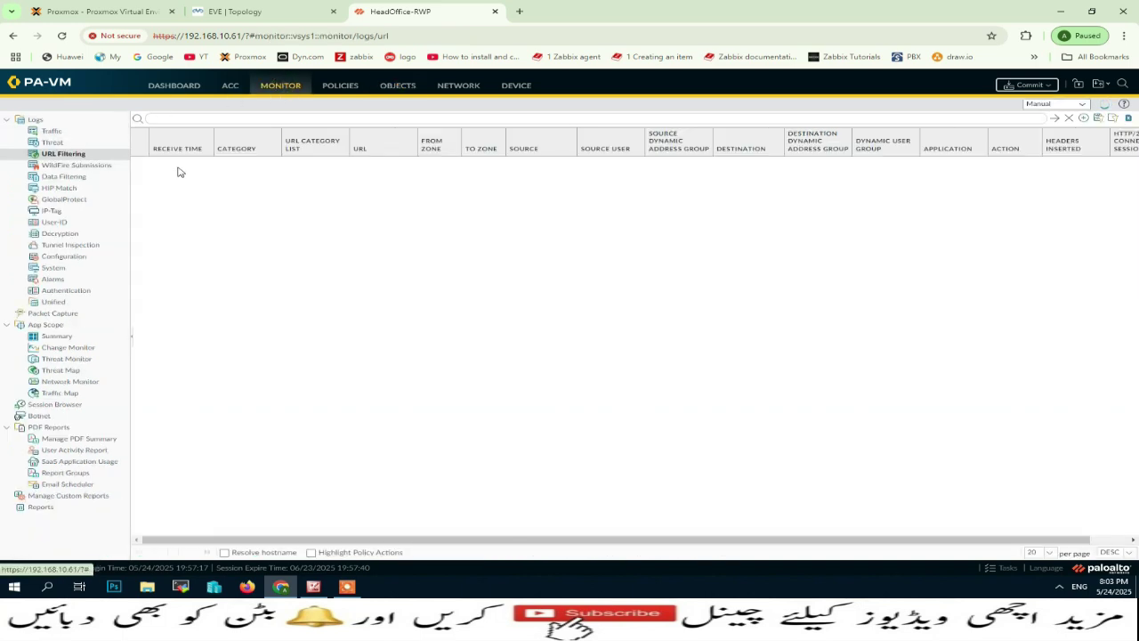
# - Open the firewall's security policy rules and return to Picture Manager to read the notes on the Alert and Allow actions
pyautogui.click(339, 85)
pyautogui.click(315, 586)
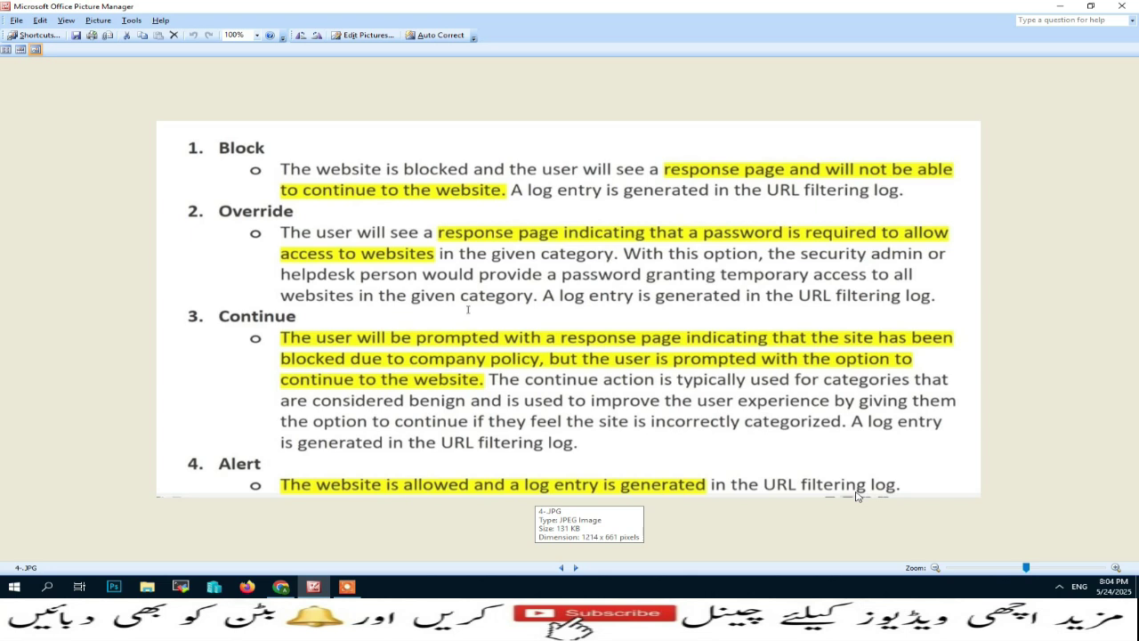
pyautogui.press('Right')
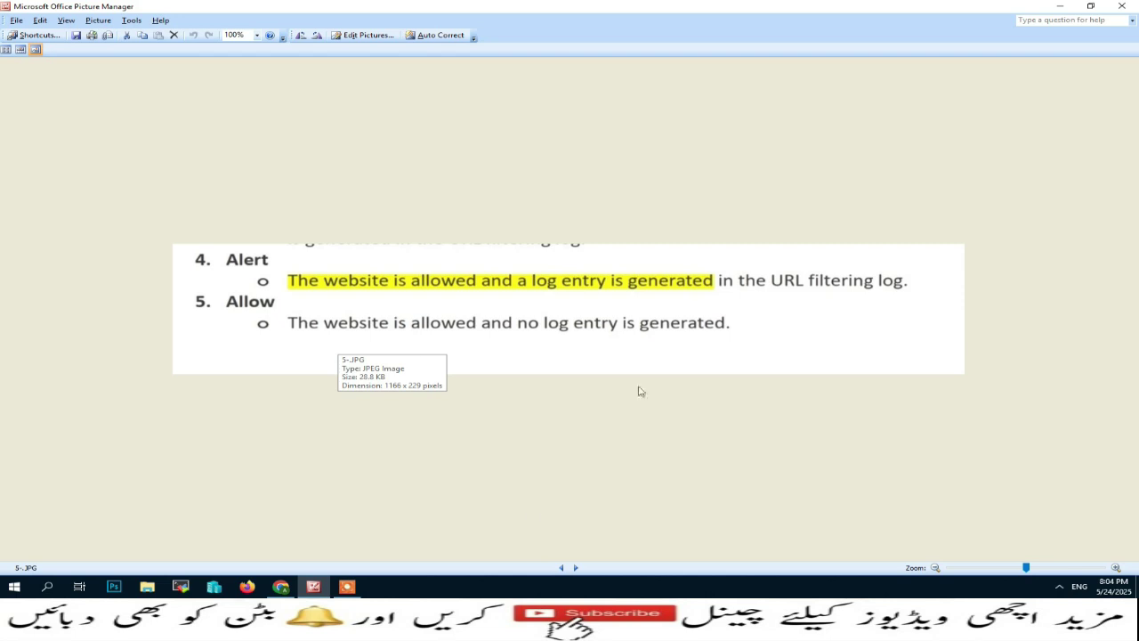
# - Switch back to the firewall's web interface and add a security policy rule with Block-Bad-URLs as both name and description
pyautogui.click(283, 588)
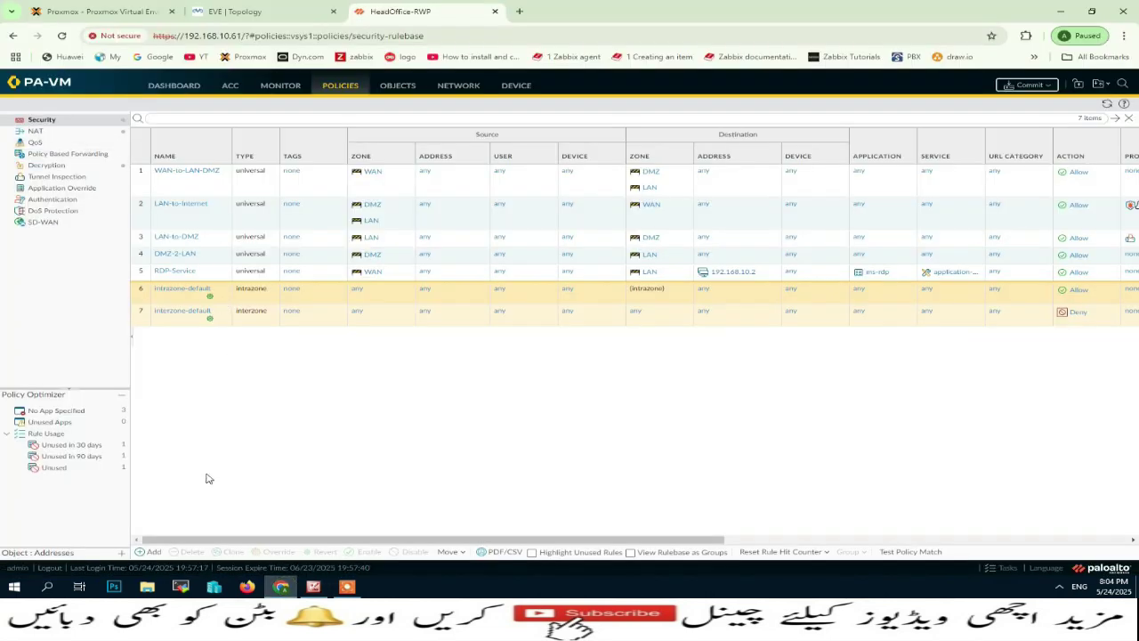
pyautogui.click(151, 552)
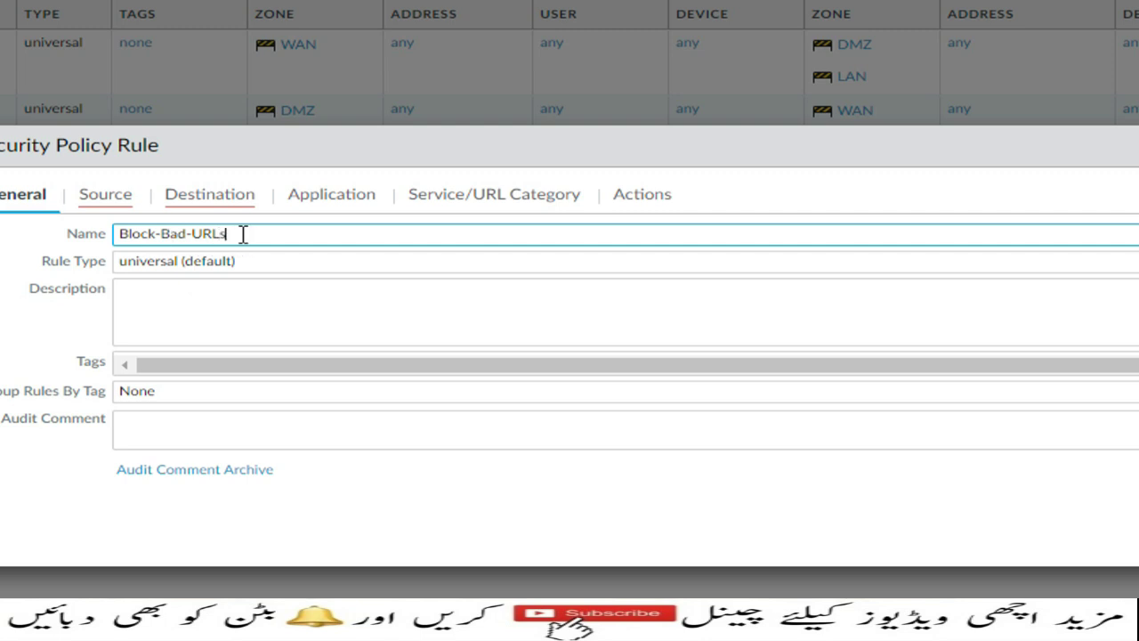
pyautogui.moveTo(240, 234); pyautogui.dragTo(99, 236)
pyautogui.hotkey('ctrl', 'c')
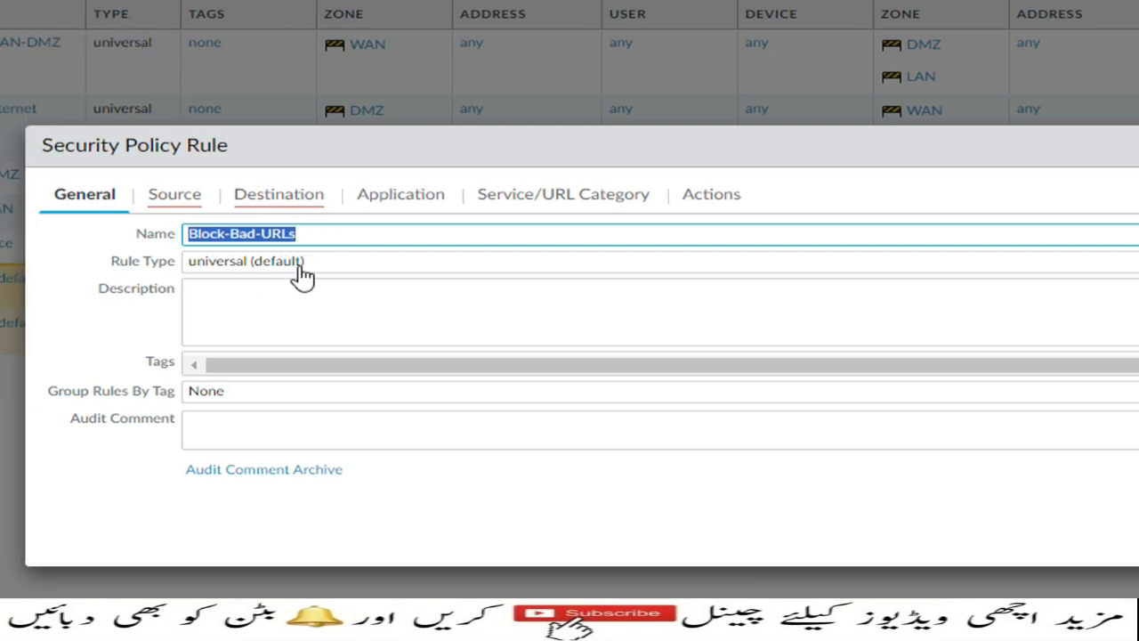
pyautogui.click(293, 302)
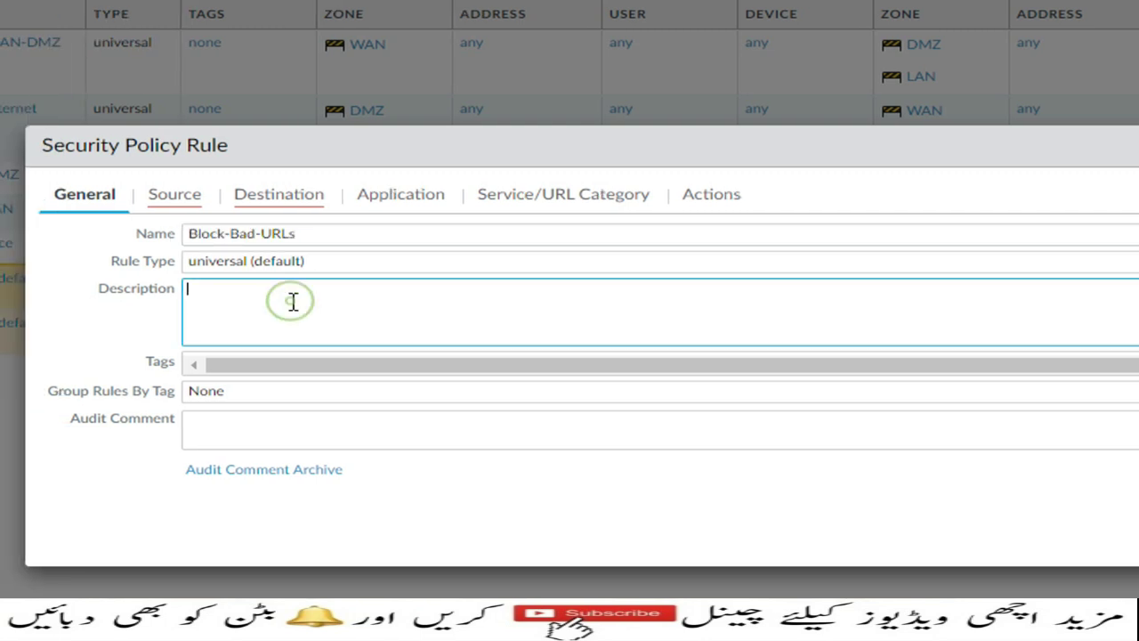
pyautogui.hotkey('ctrl', 'v')
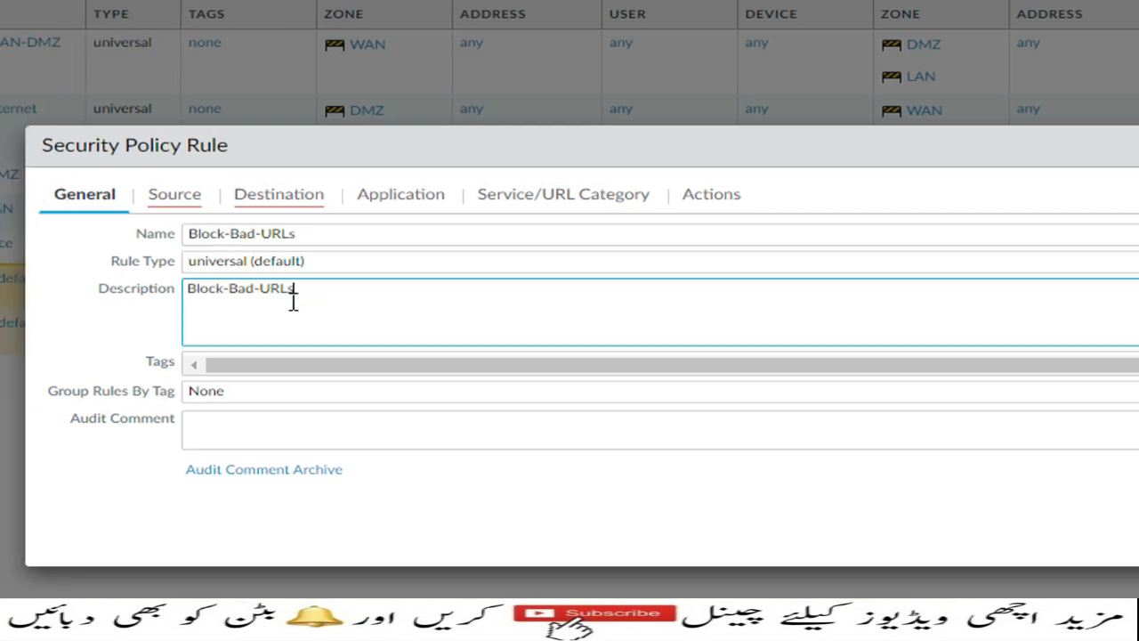
# - Set the rule's source zone to LAN and its destination zone to WAN
pyautogui.click(186, 204)
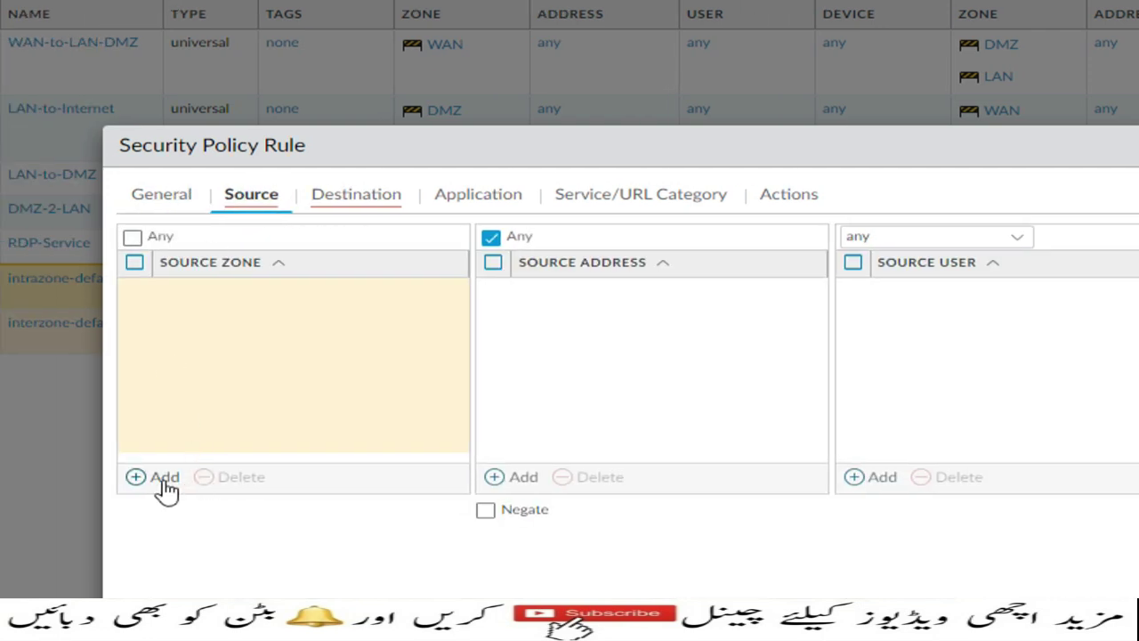
pyautogui.click(83, 479)
pyautogui.click(192, 349)
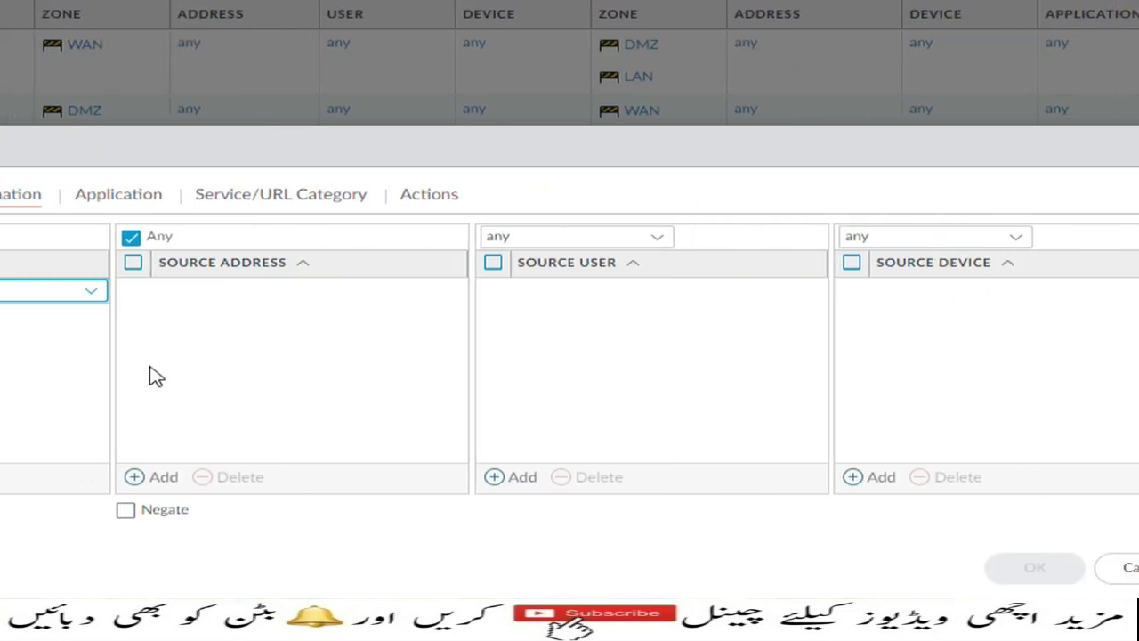
pyautogui.click(326, 196)
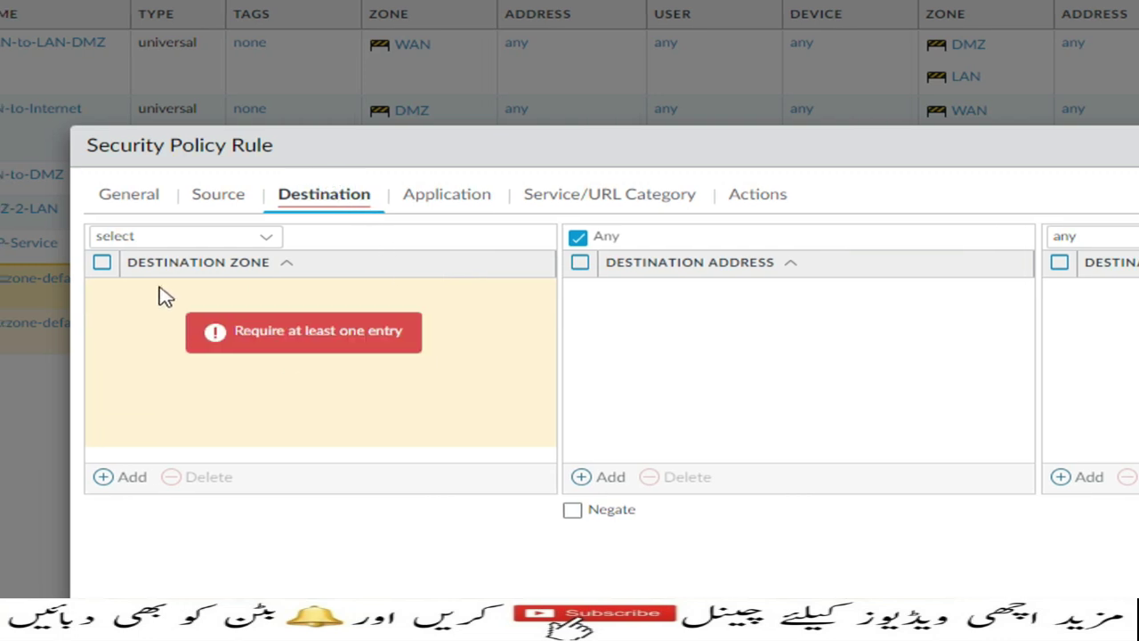
pyautogui.click(173, 478)
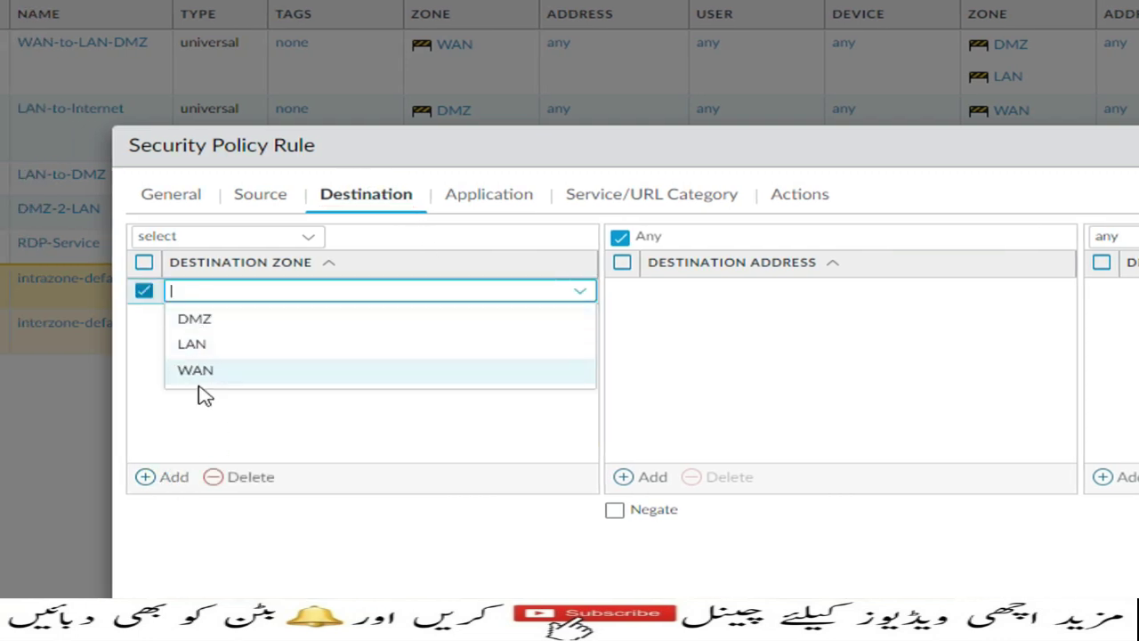
pyautogui.click(197, 378)
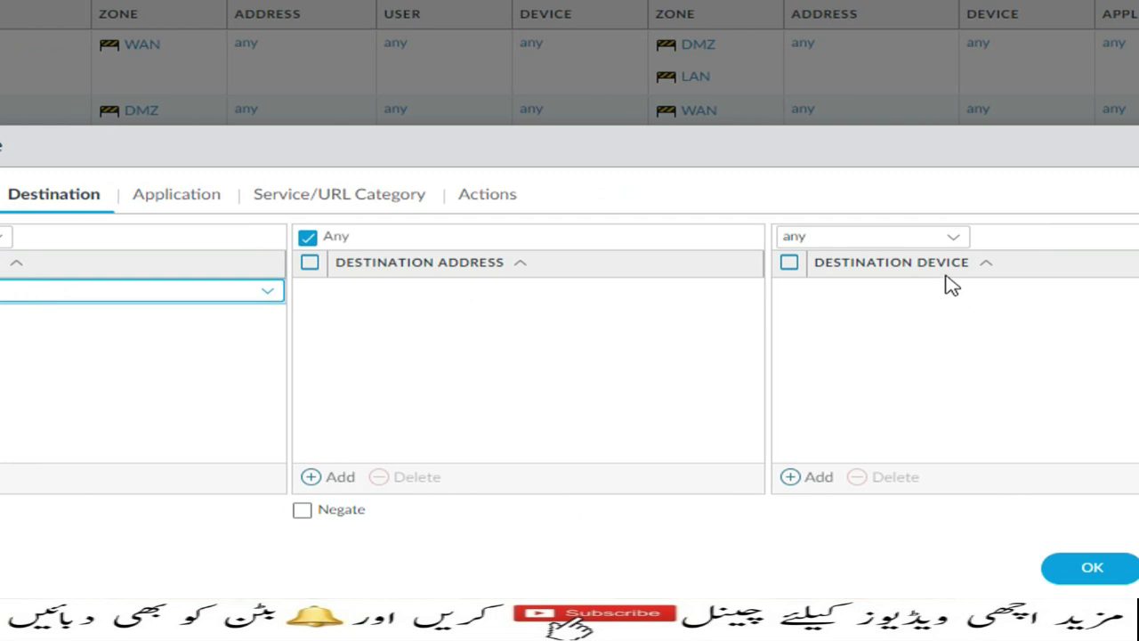
# - Add the adult URL category to the rule's service and URL category settings
pyautogui.click(177, 195)
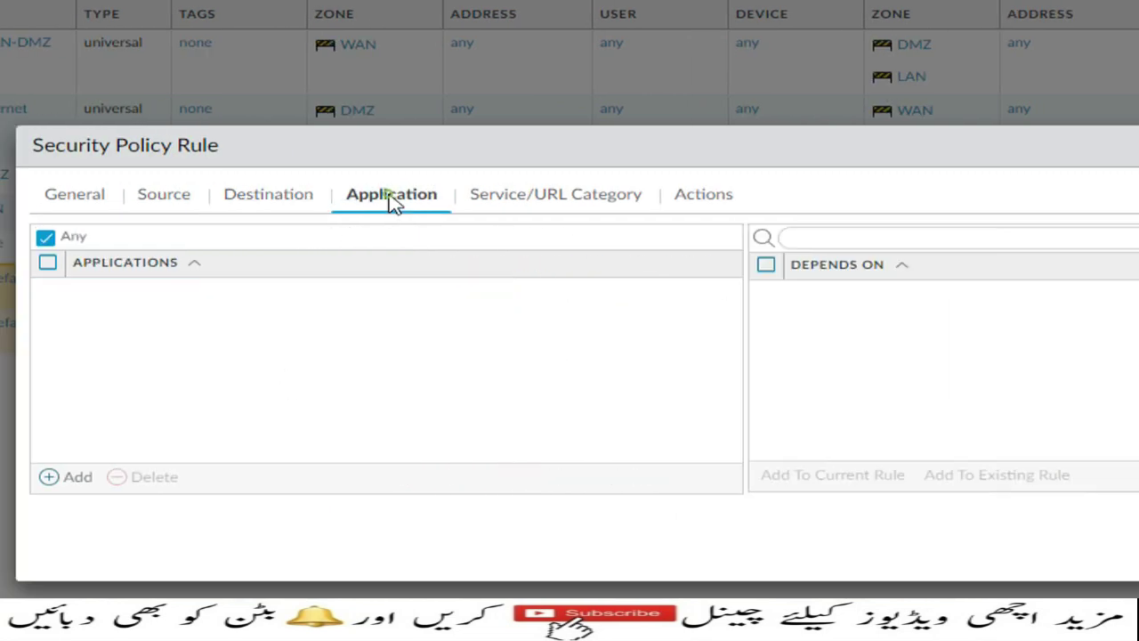
pyautogui.click(543, 203)
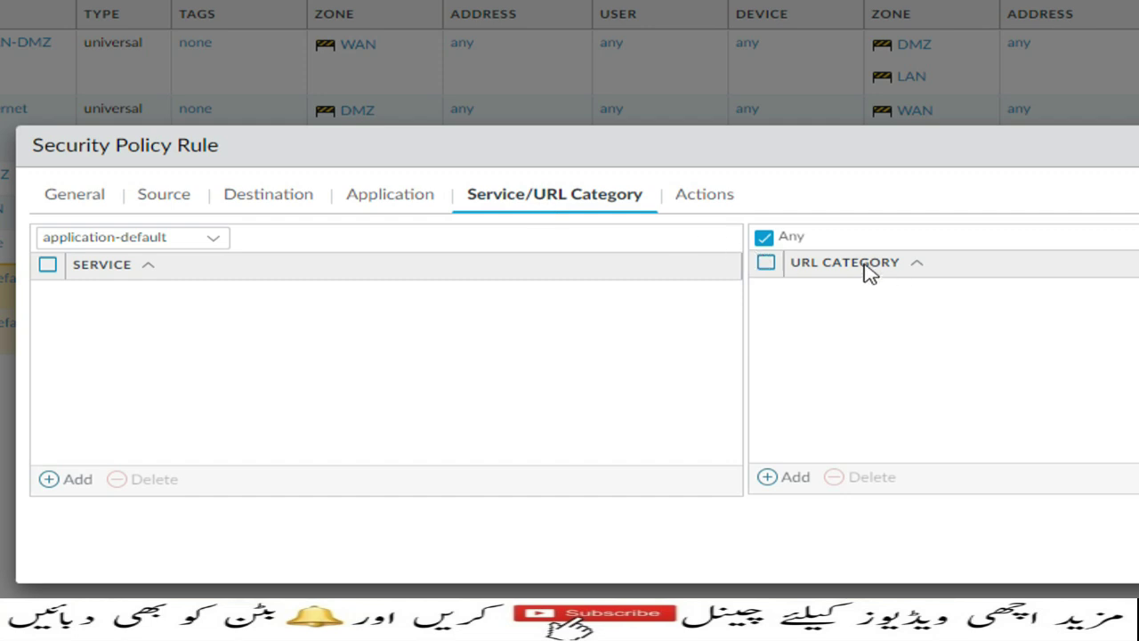
pyautogui.click(796, 479)
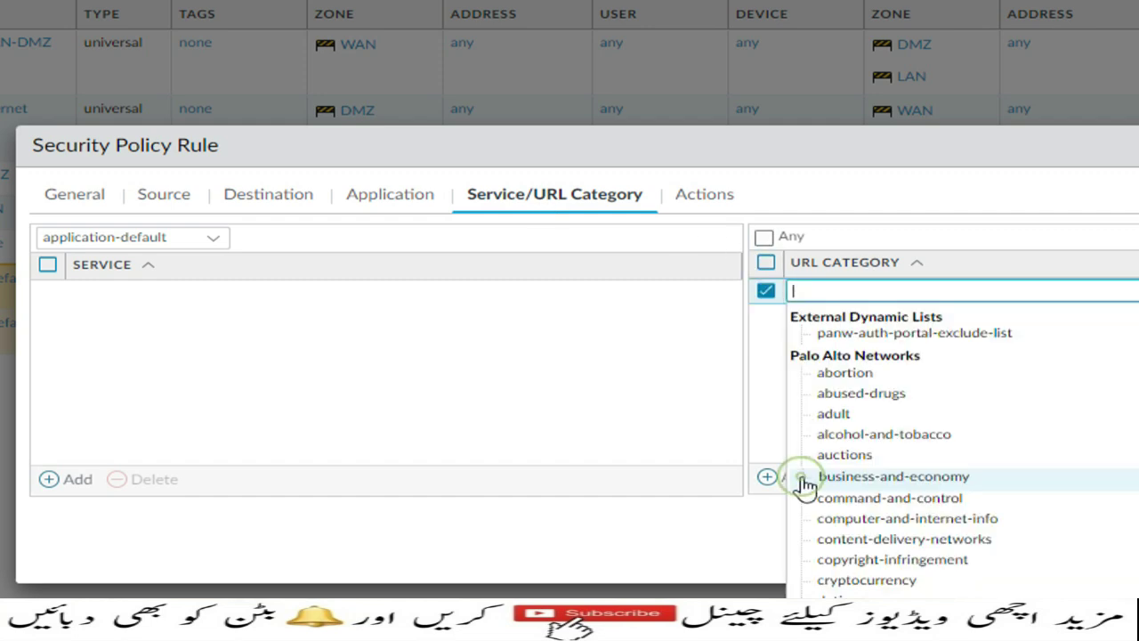
pyautogui.click(884, 294)
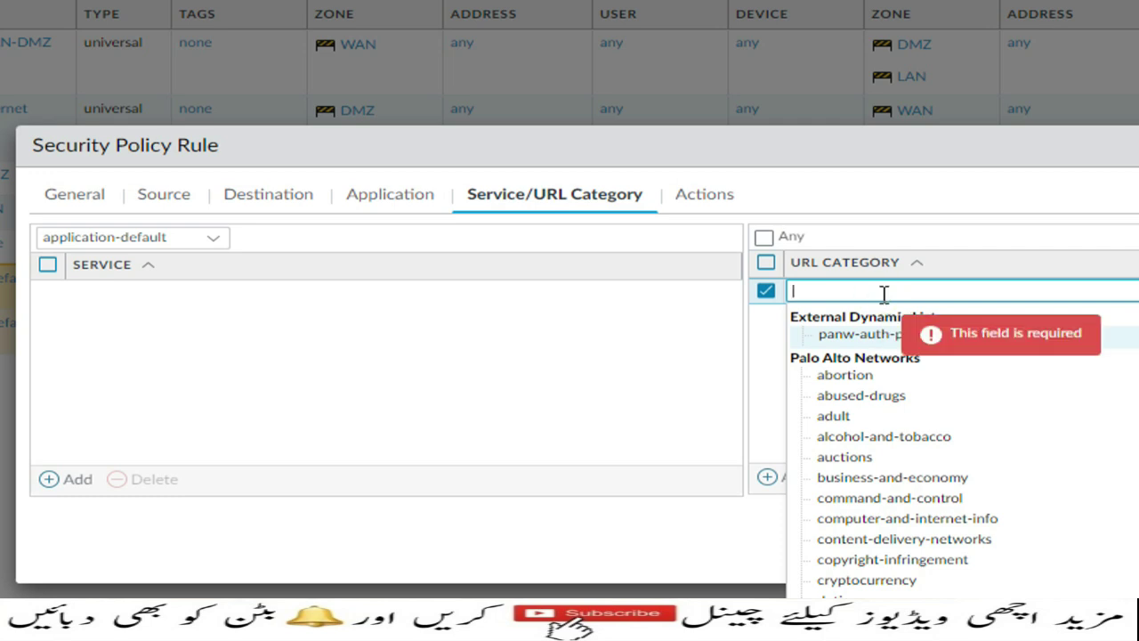
pyautogui.write('adul')
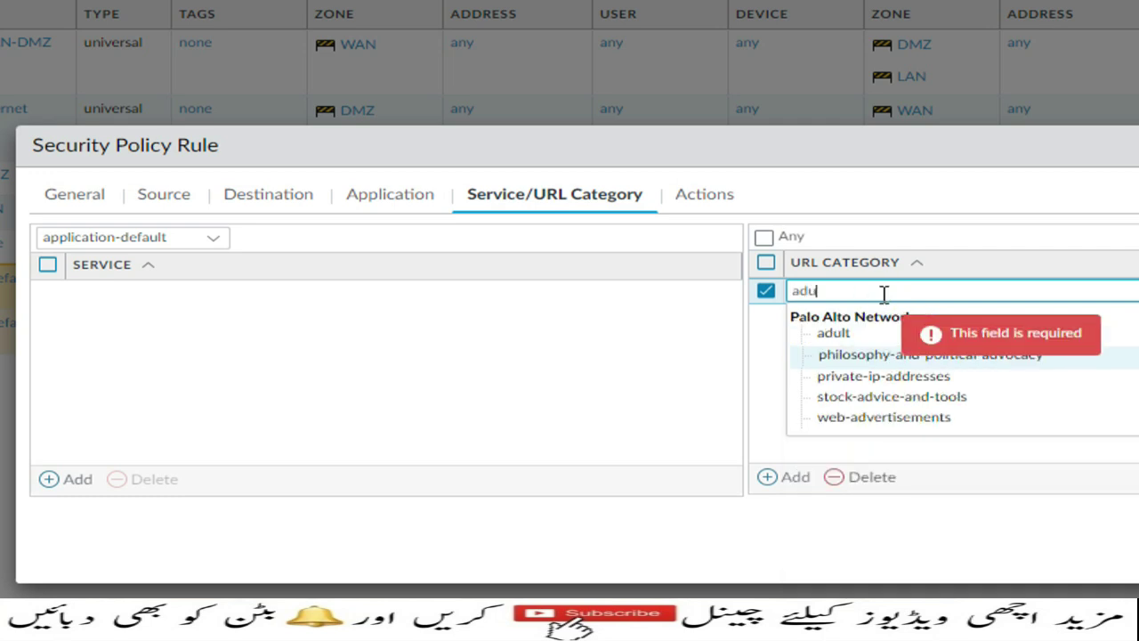
pyautogui.write('t')
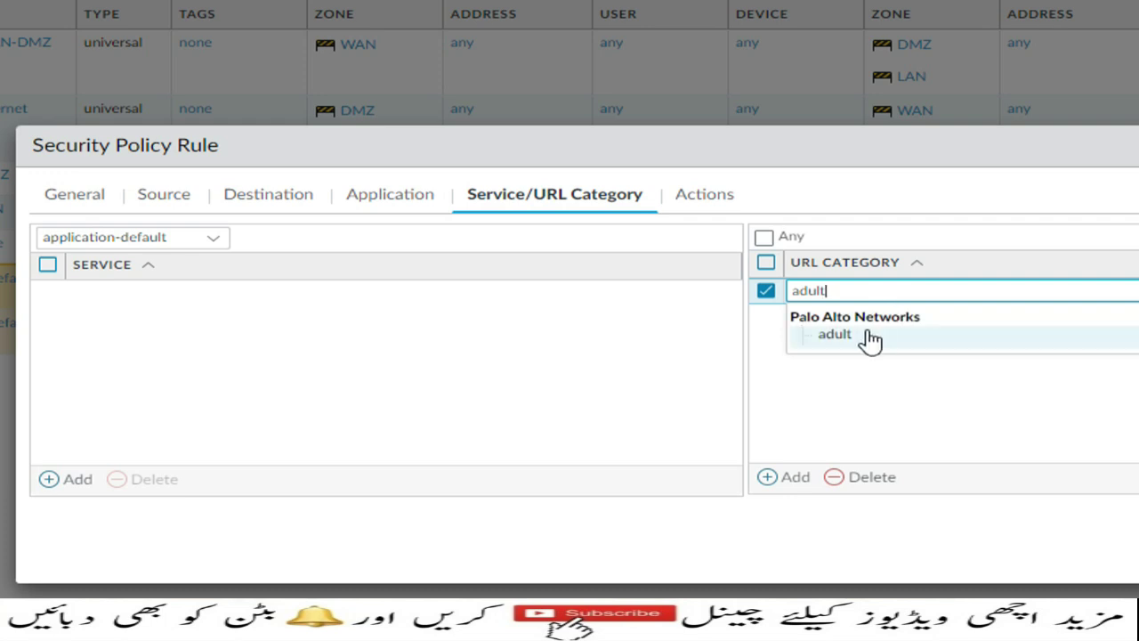
pyautogui.click(833, 332)
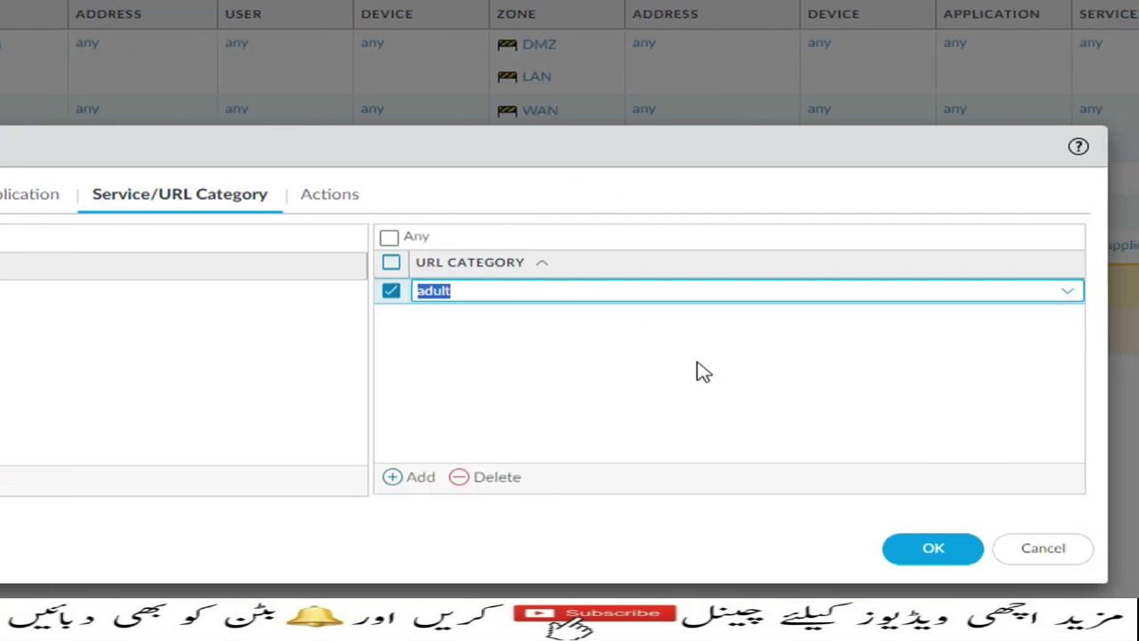
# - Add the command-and-control category to the rule's URL category list
pyautogui.click(432, 478)
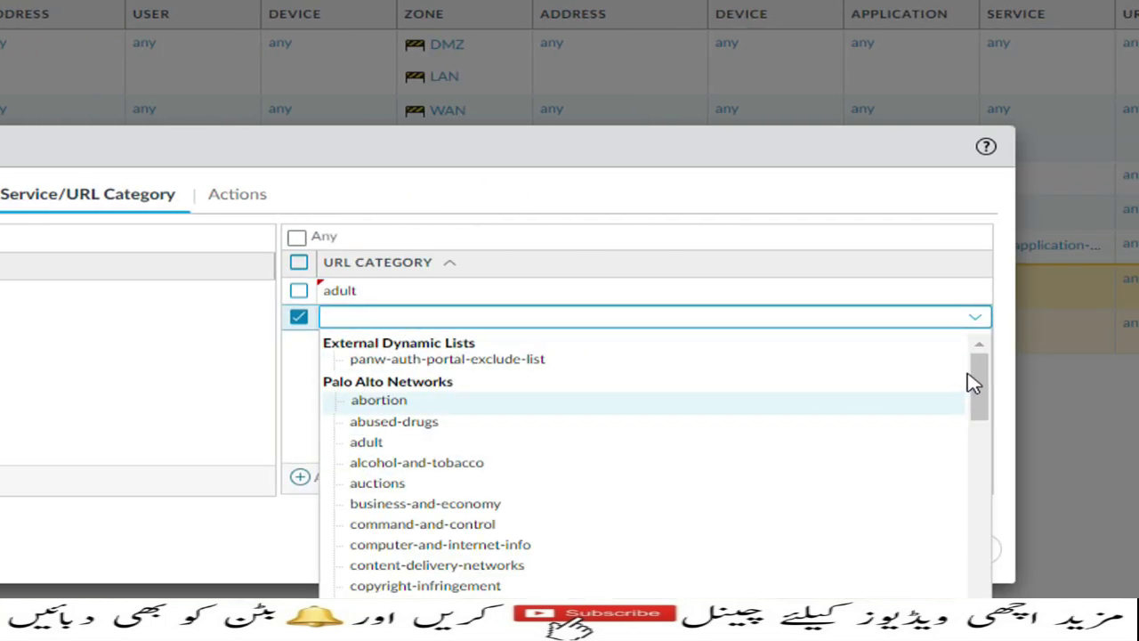
pyautogui.moveTo(1069, 387); pyautogui.dragTo(1070, 468)
pyautogui.moveTo(972, 469); pyautogui.dragTo(968, 356)
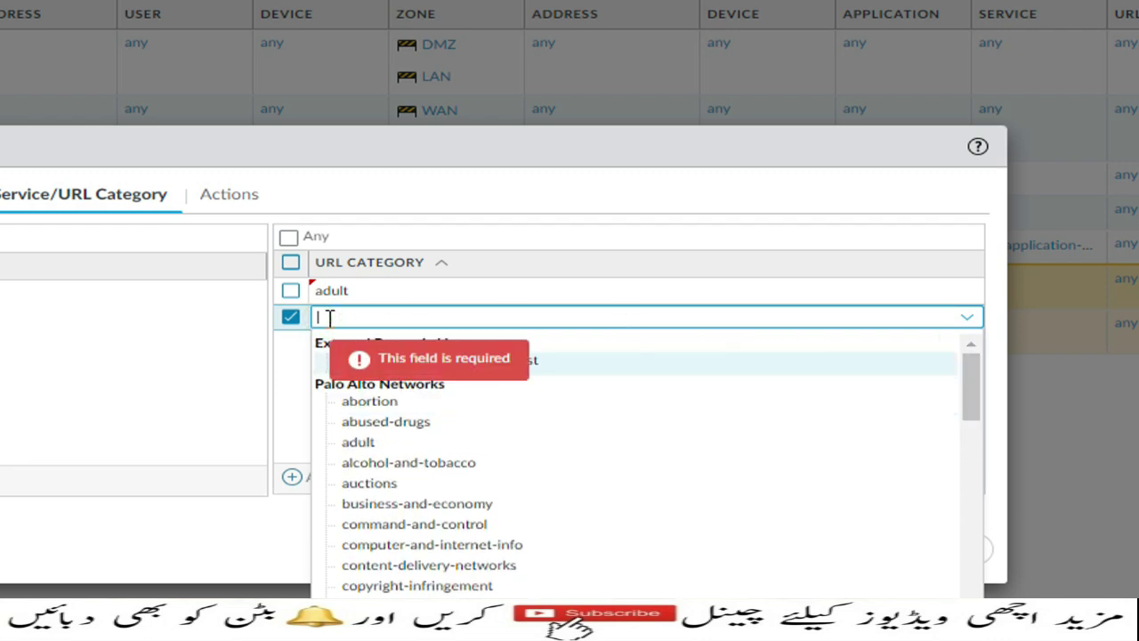
pyautogui.write('mmand')
pyautogui.click(455, 360)
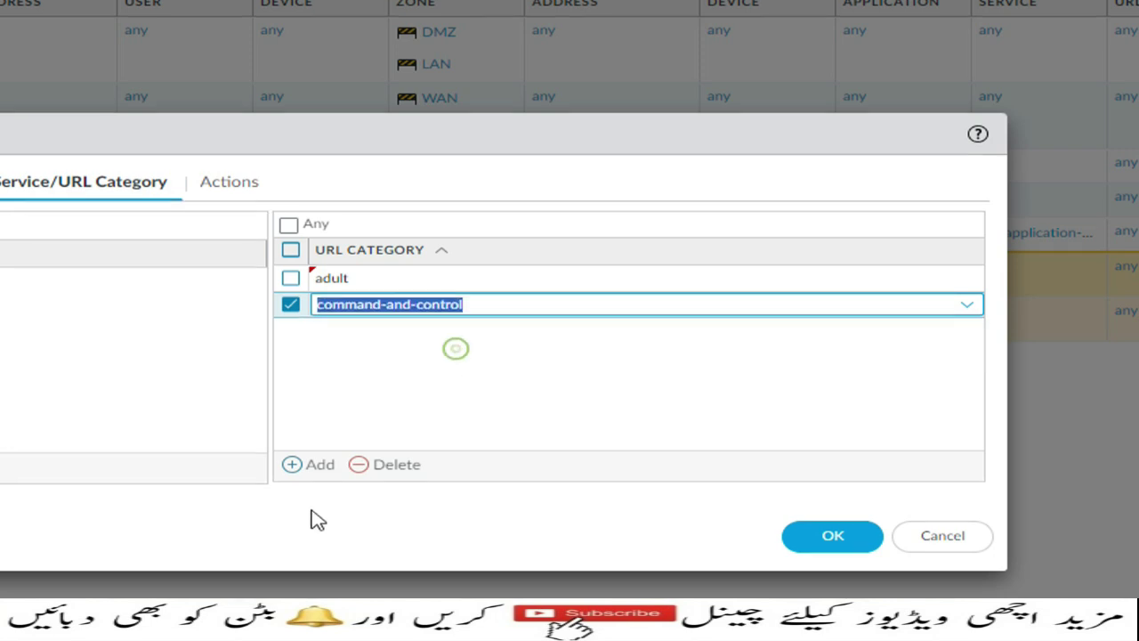
# - Add the extremism and hacking categories to the rule's URL category list
pyautogui.click(321, 478)
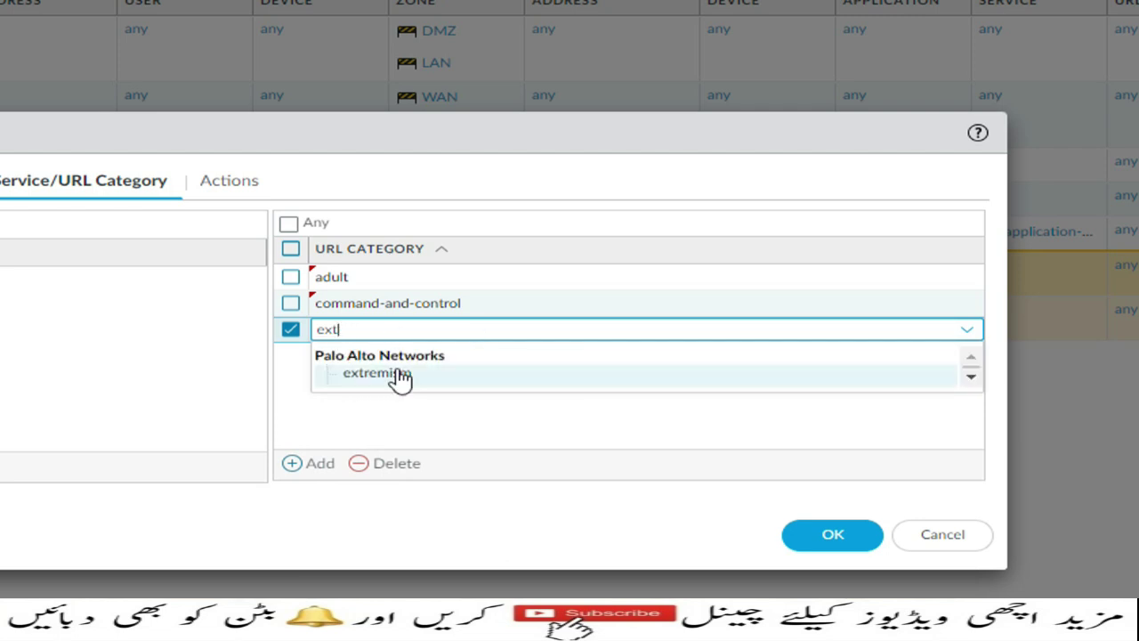
pyautogui.click(394, 375)
pyautogui.click(311, 472)
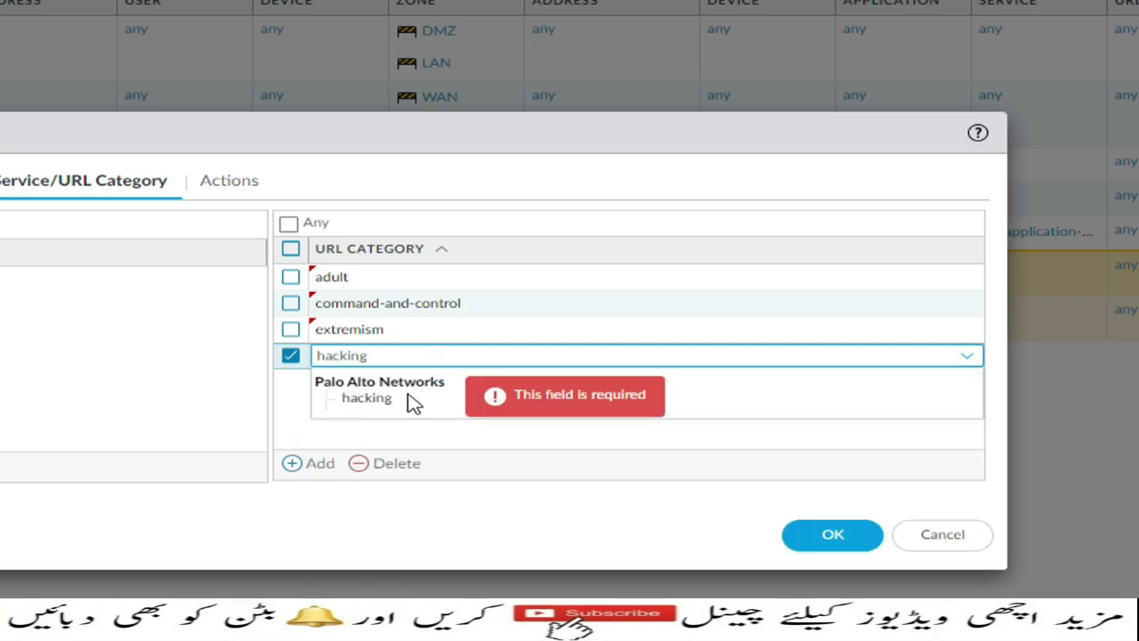
pyautogui.click(412, 401)
# - Add the high-risk and malware categories to the rule's URL category list
pyautogui.click(325, 470)
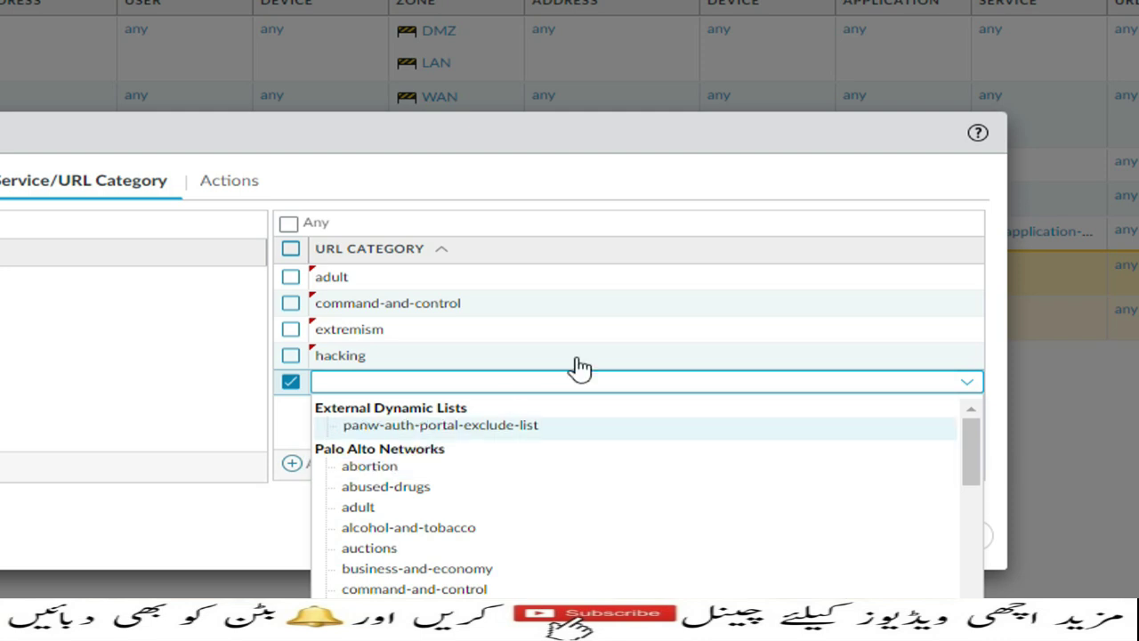
pyautogui.write('high')
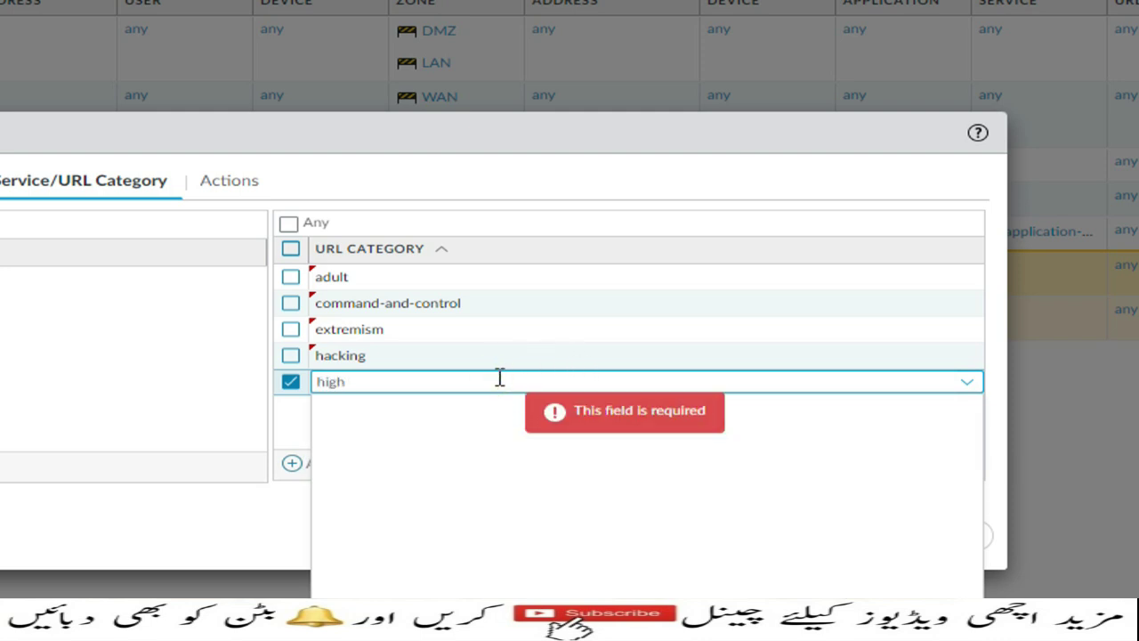
pyautogui.write('-')
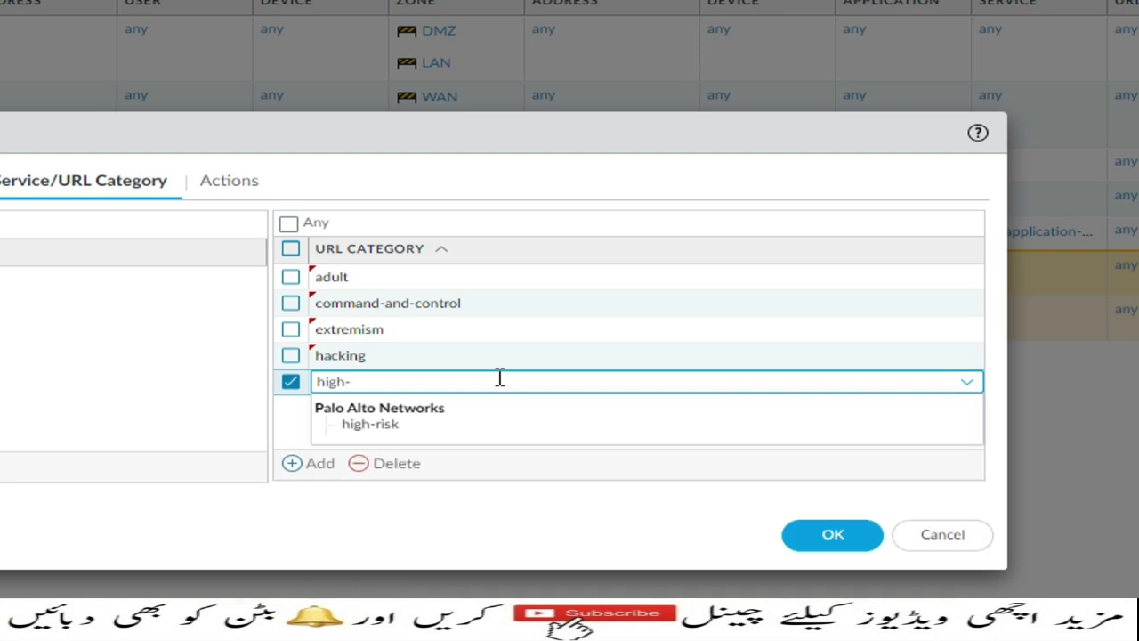
pyautogui.click(376, 429)
pyautogui.click(332, 463)
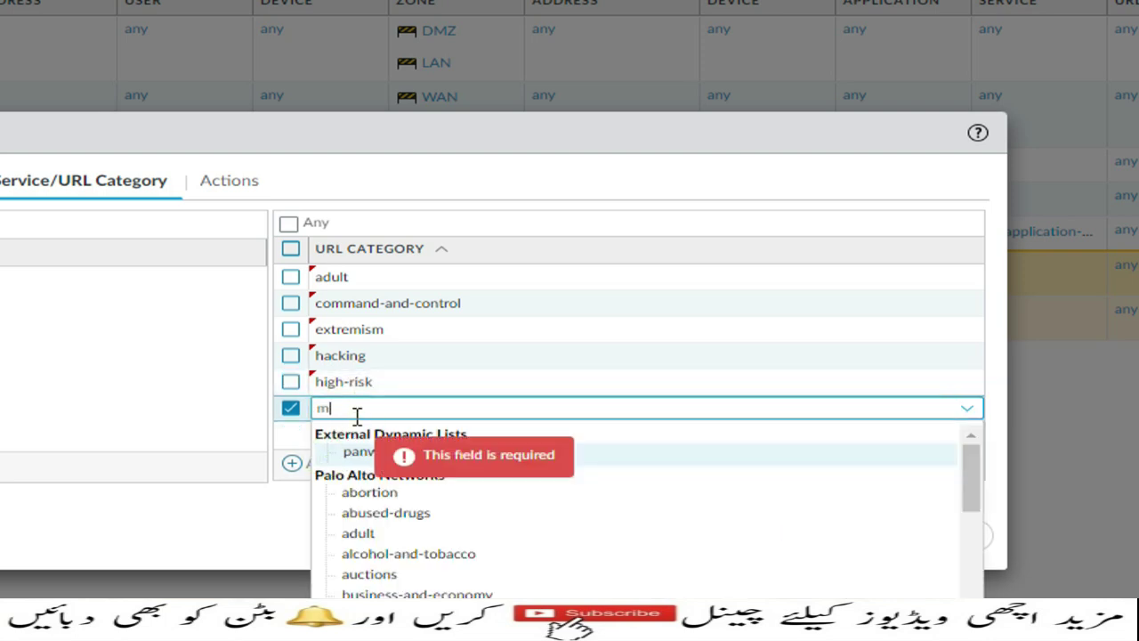
pyautogui.write('malware')
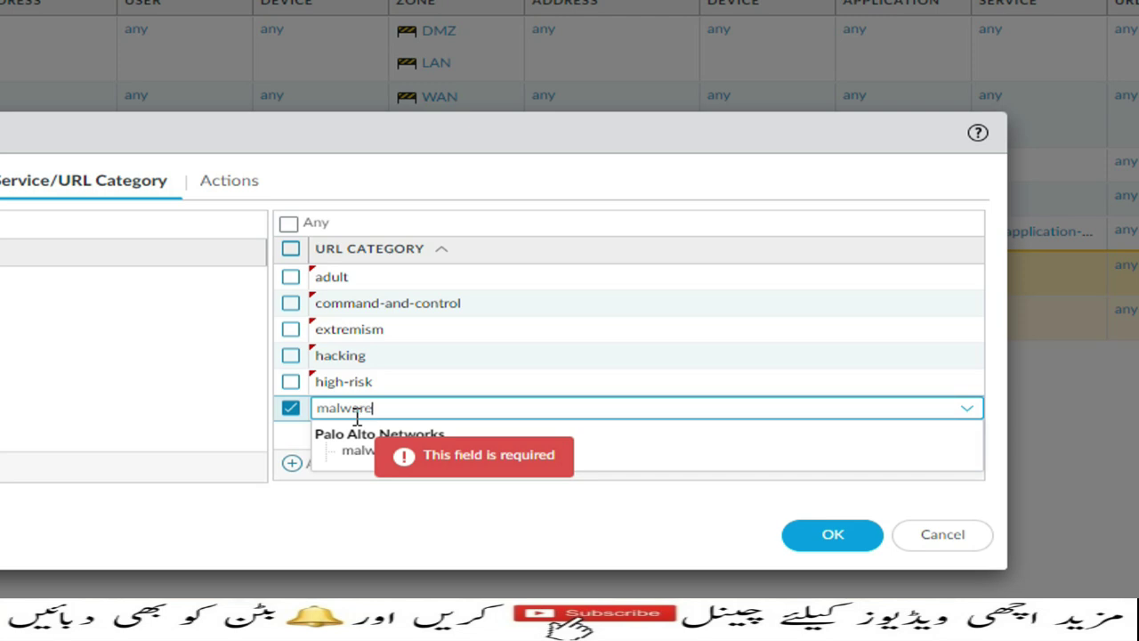
pyautogui.click(361, 450)
# - Add the nudity and parked categories to the rule's URL category list
pyautogui.click(311, 463)
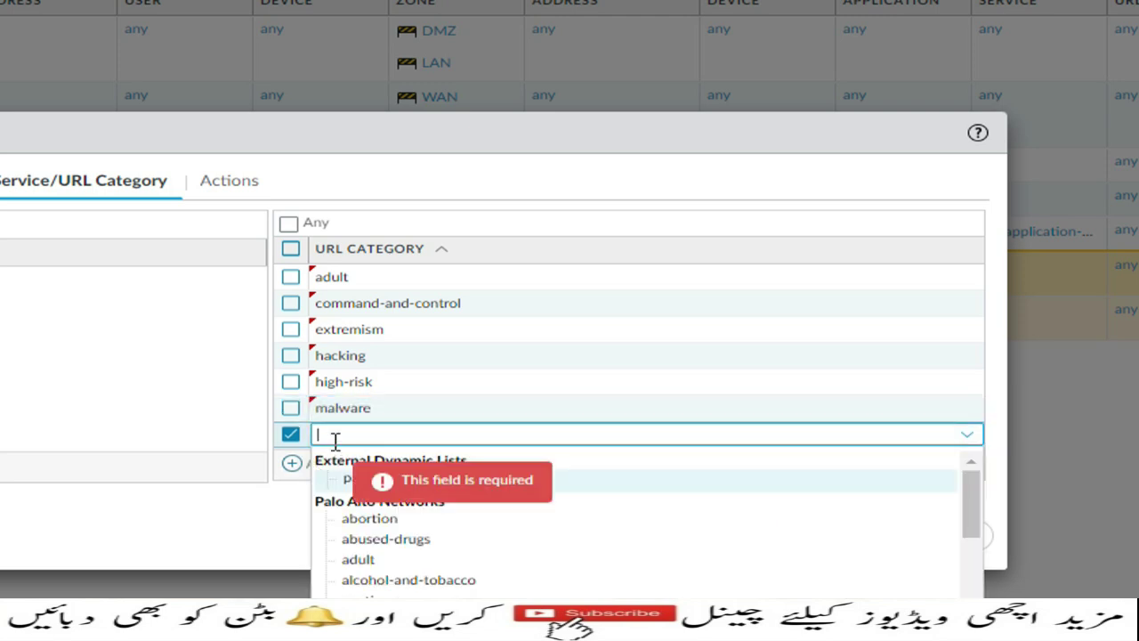
pyautogui.write('nudity')
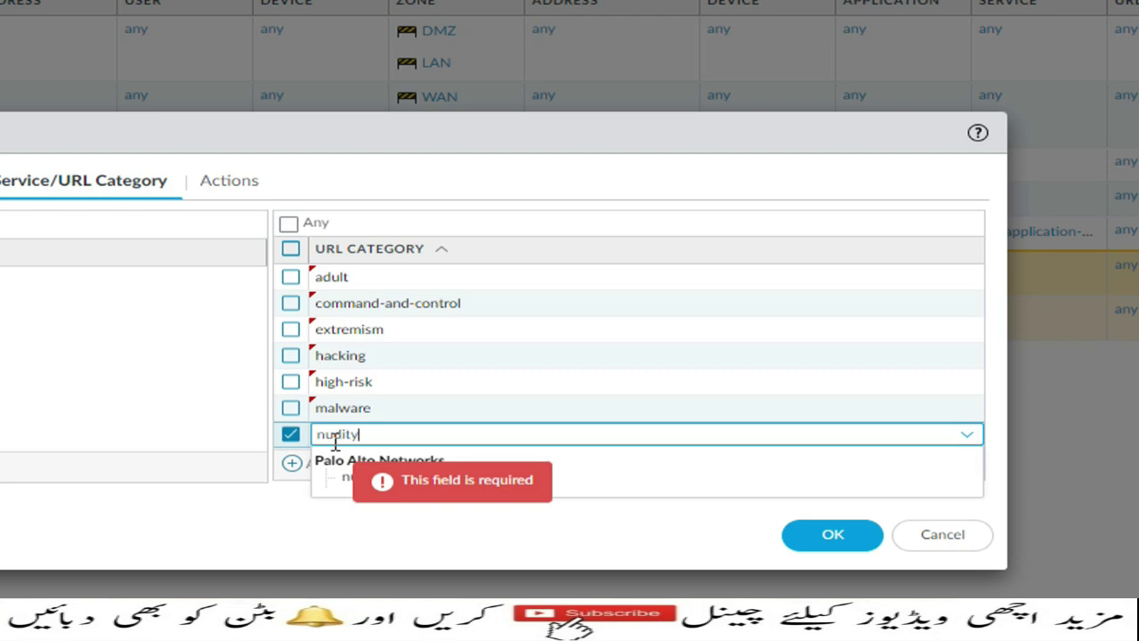
pyautogui.click(365, 477)
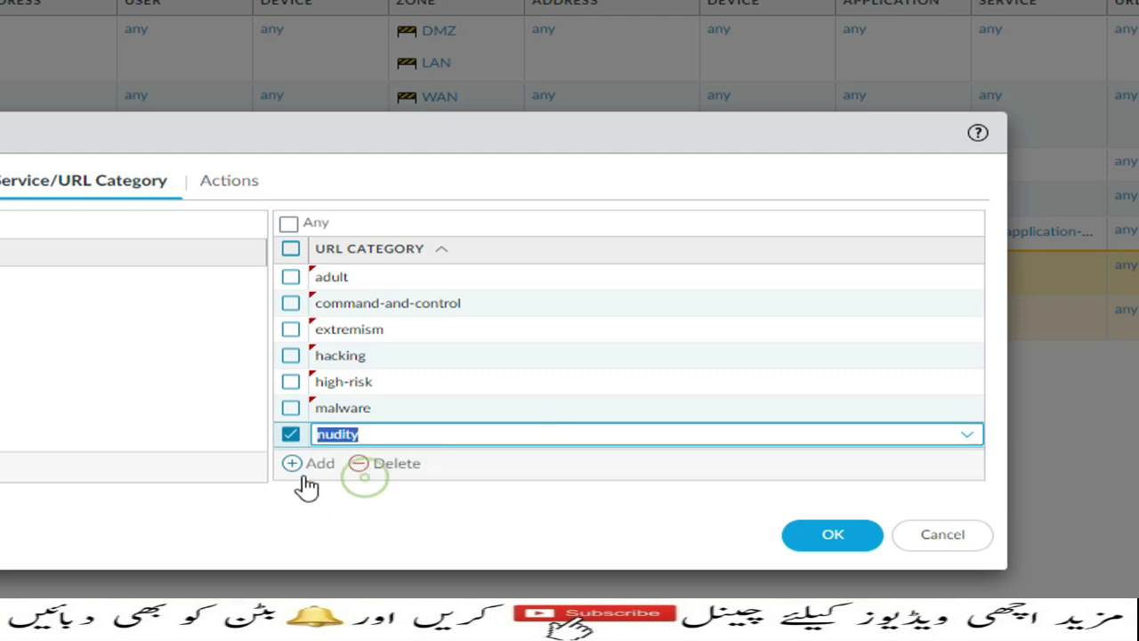
pyautogui.click(311, 470)
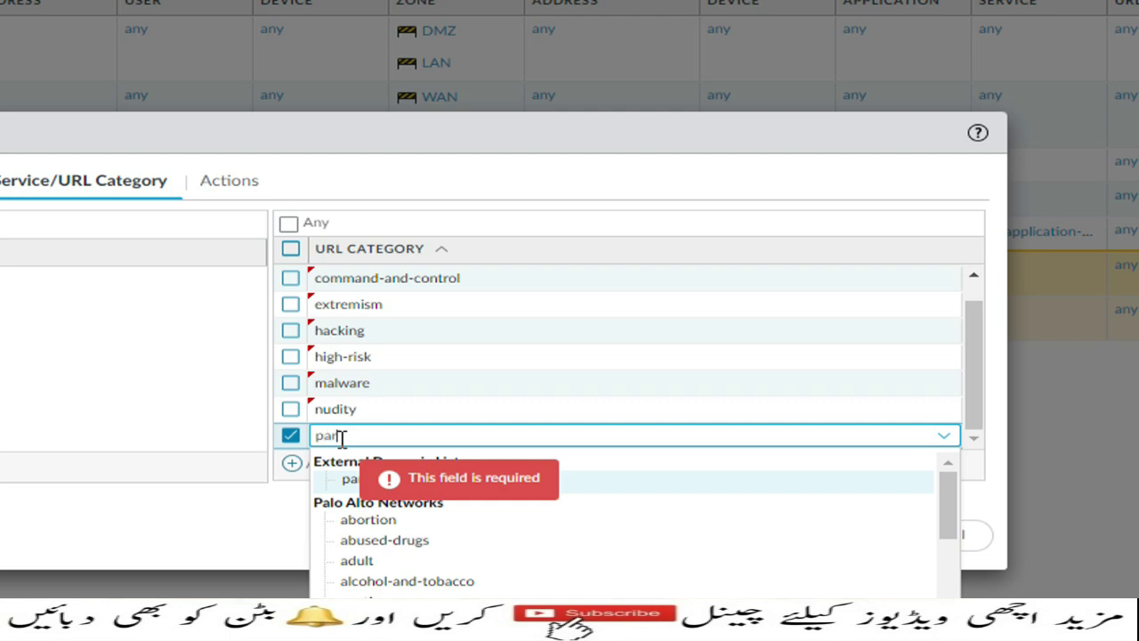
pyautogui.click(345, 477)
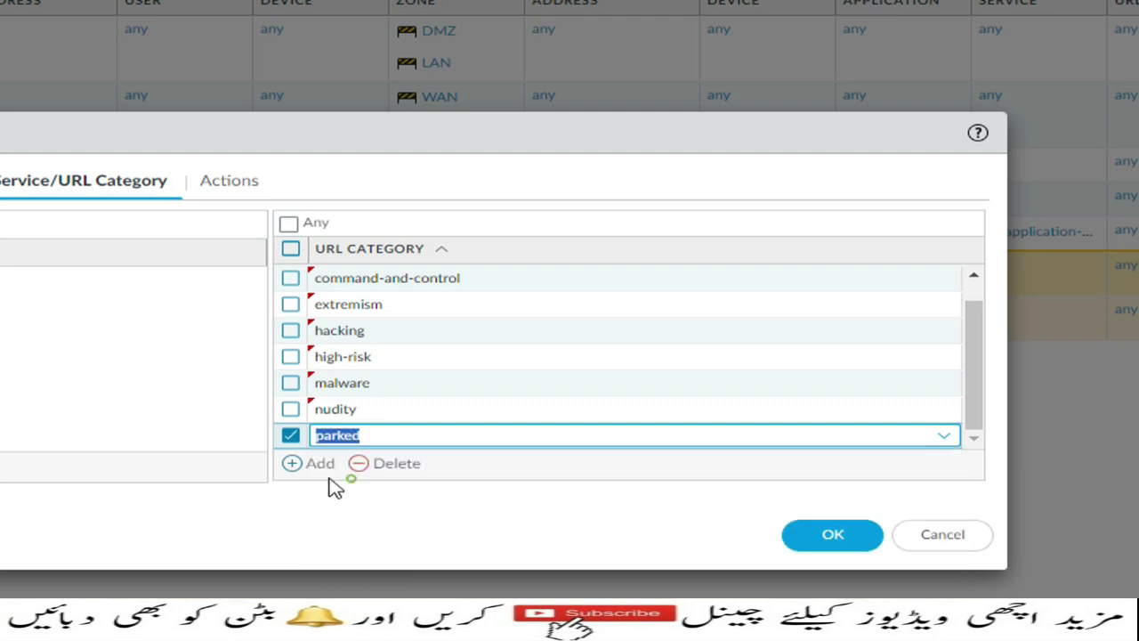
# - Add the peer-to-peer and phishing categories to the rule's URL category list
pyautogui.click(308, 465)
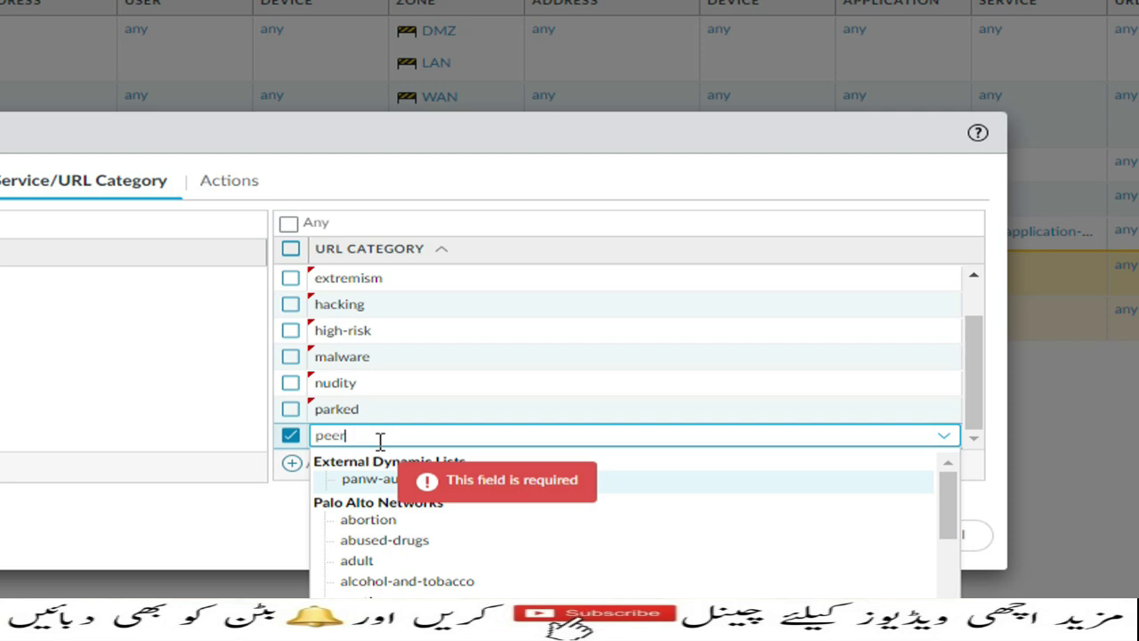
pyautogui.click(369, 480)
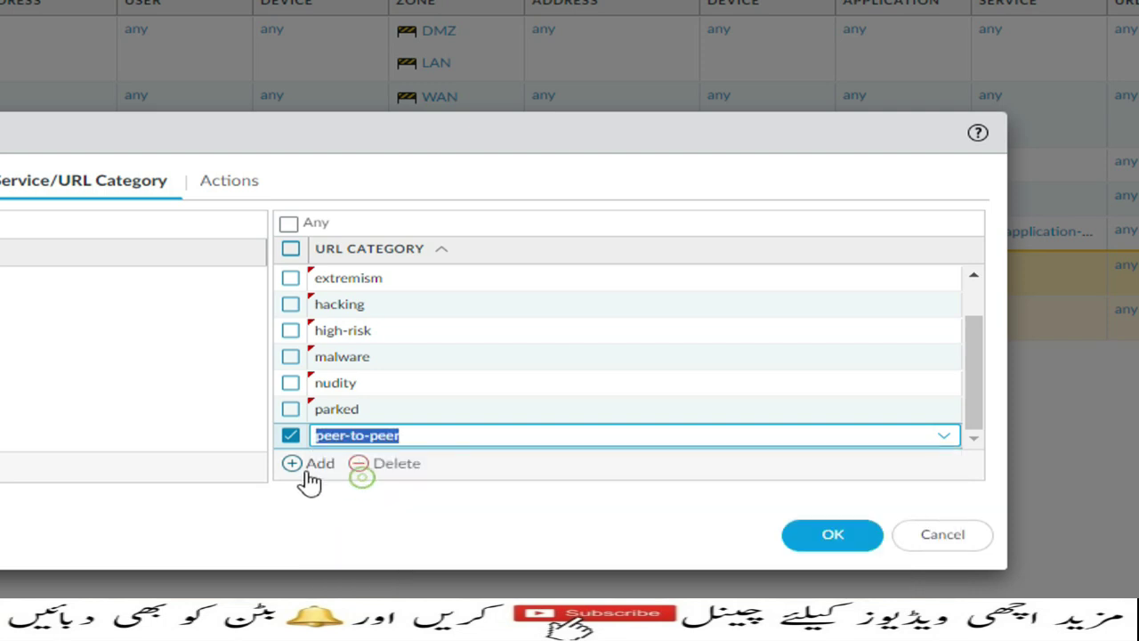
pyautogui.click(302, 465)
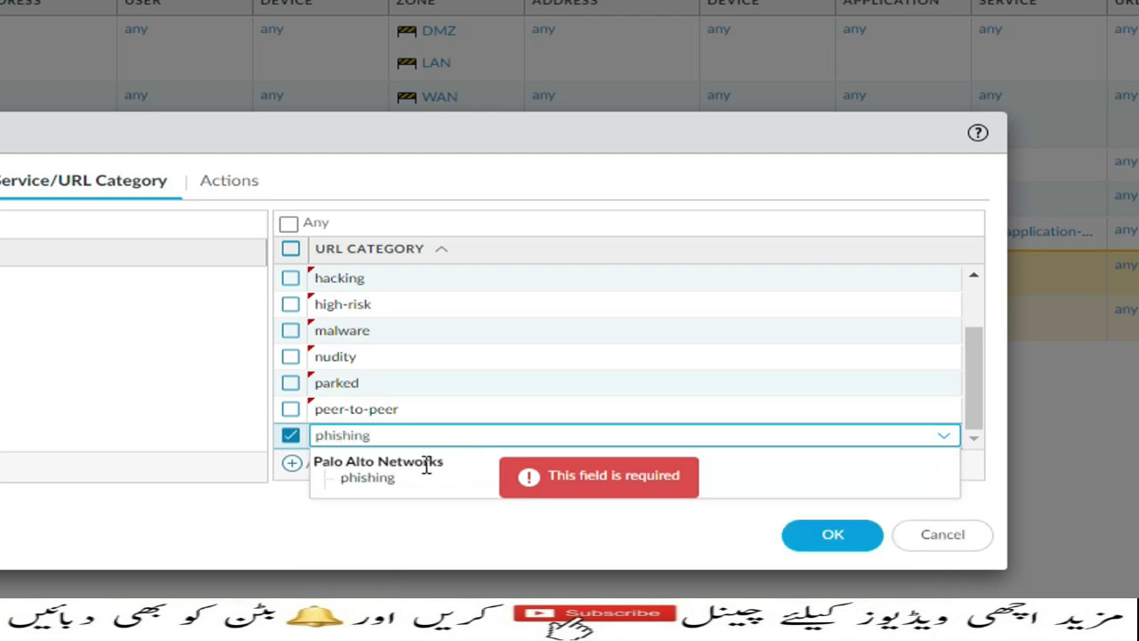
pyautogui.click(424, 470)
# - Add the proxy-avoidance-and-anonymizers and questionable categories to the rule's URL category list
pyautogui.click(297, 469)
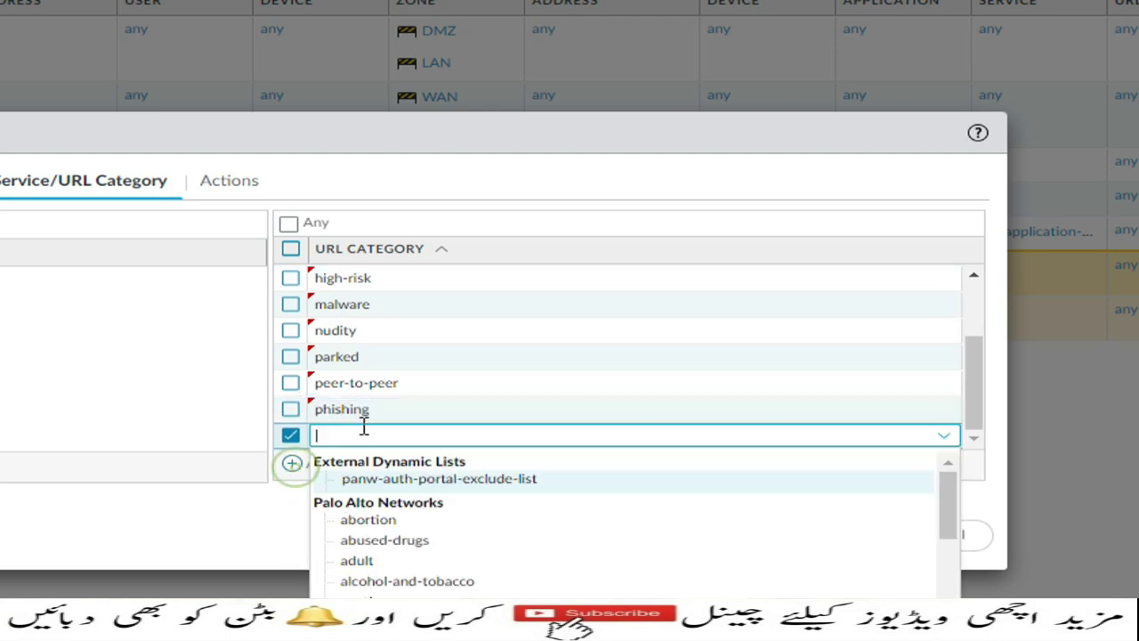
pyautogui.write('proxy')
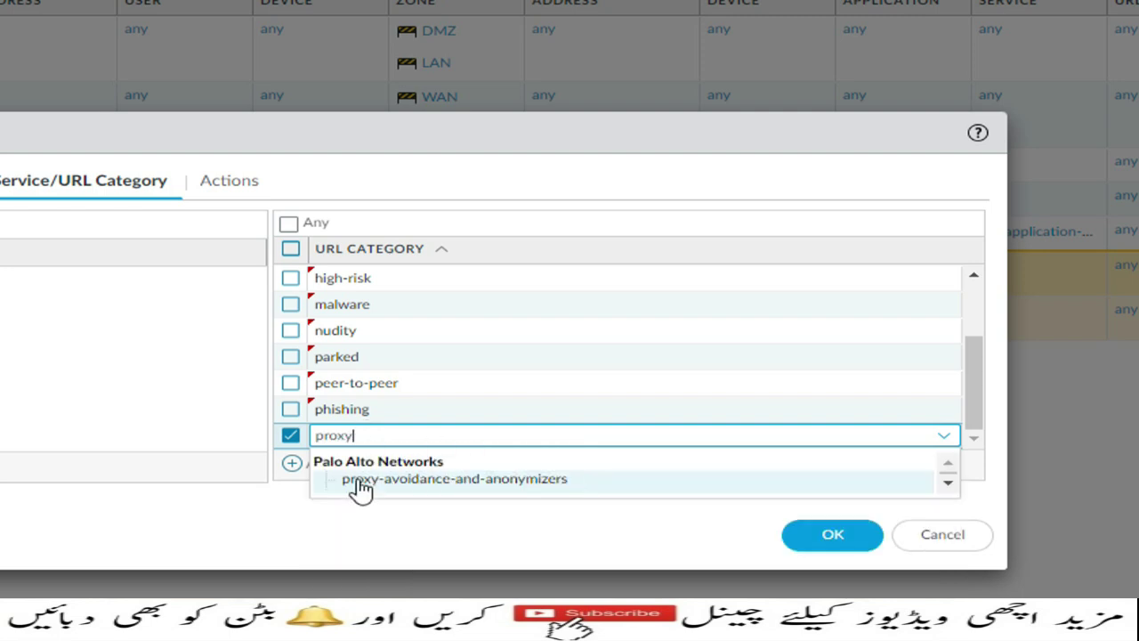
pyautogui.click(358, 481)
pyautogui.click(307, 467)
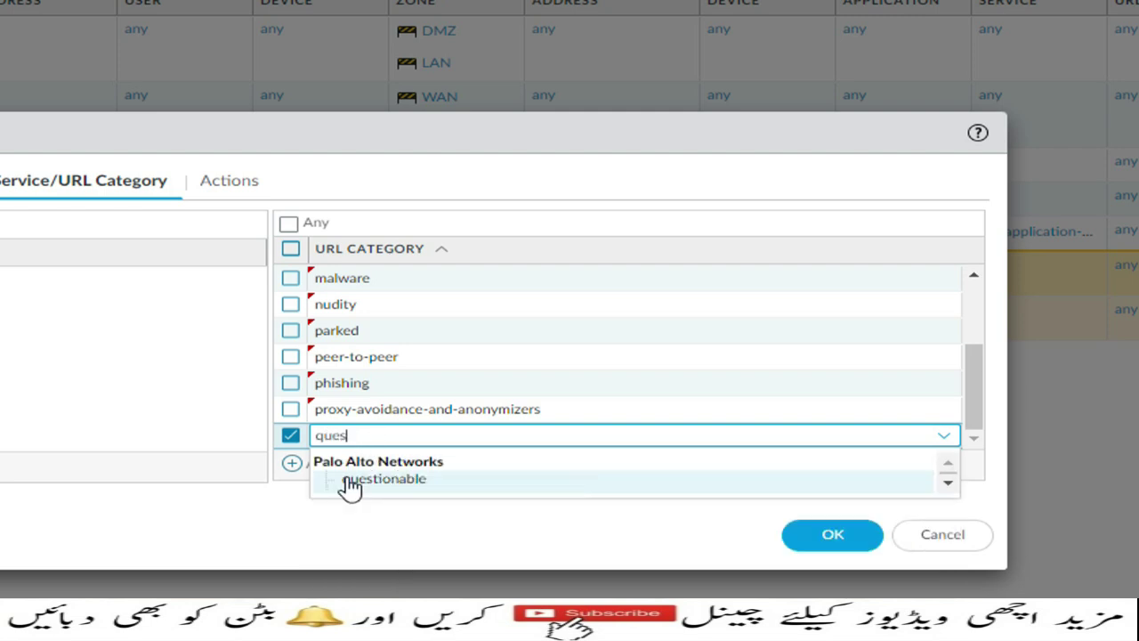
pyautogui.click(349, 476)
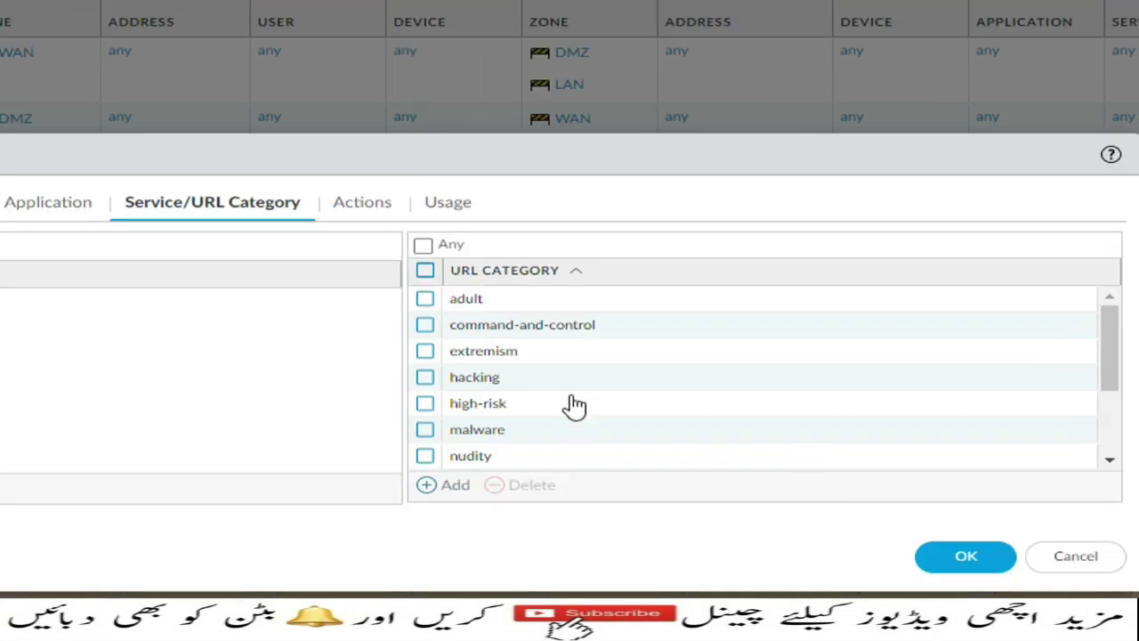
# - Set the Block-Bad-URLs rule's action to Deny and save the rule
pyautogui.click(356, 206)
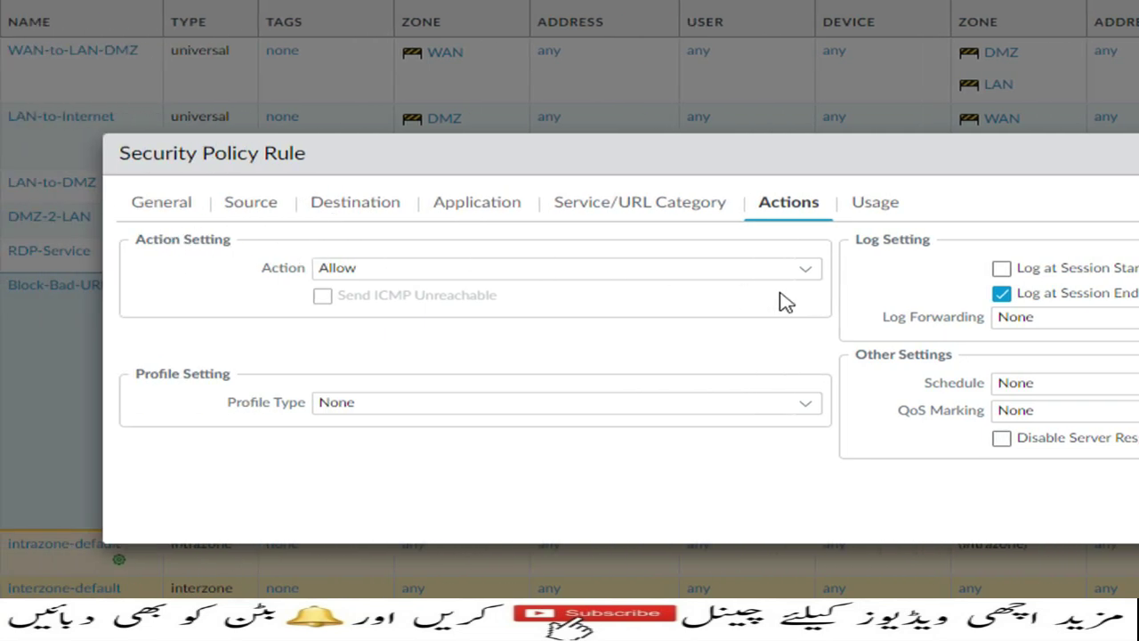
pyautogui.click(806, 270)
pyautogui.click(434, 301)
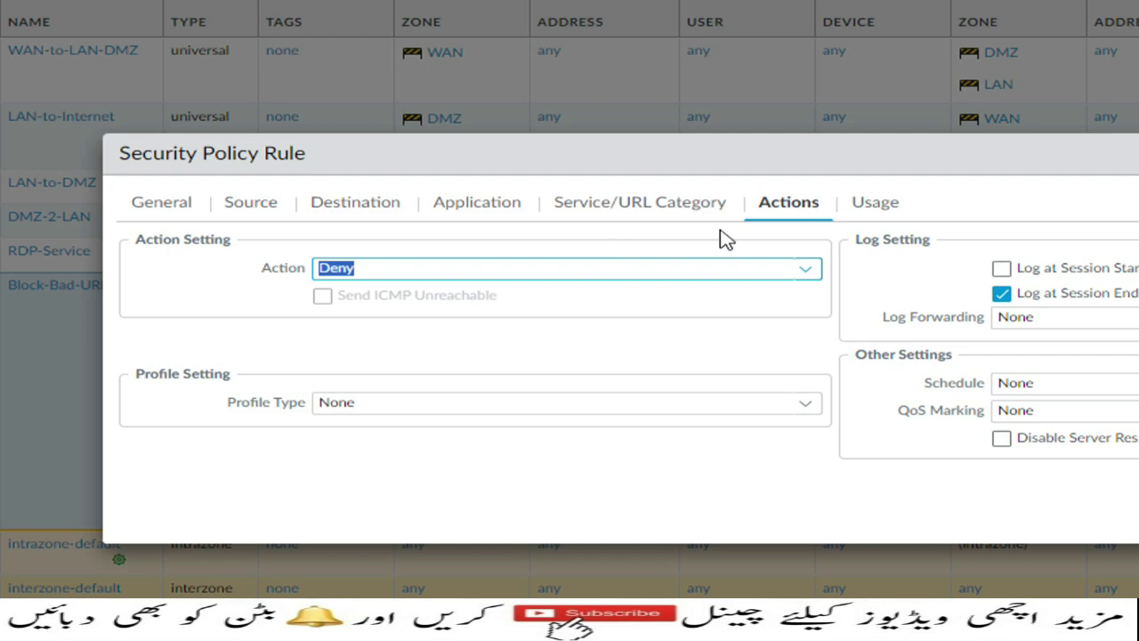
pyautogui.click(972, 509)
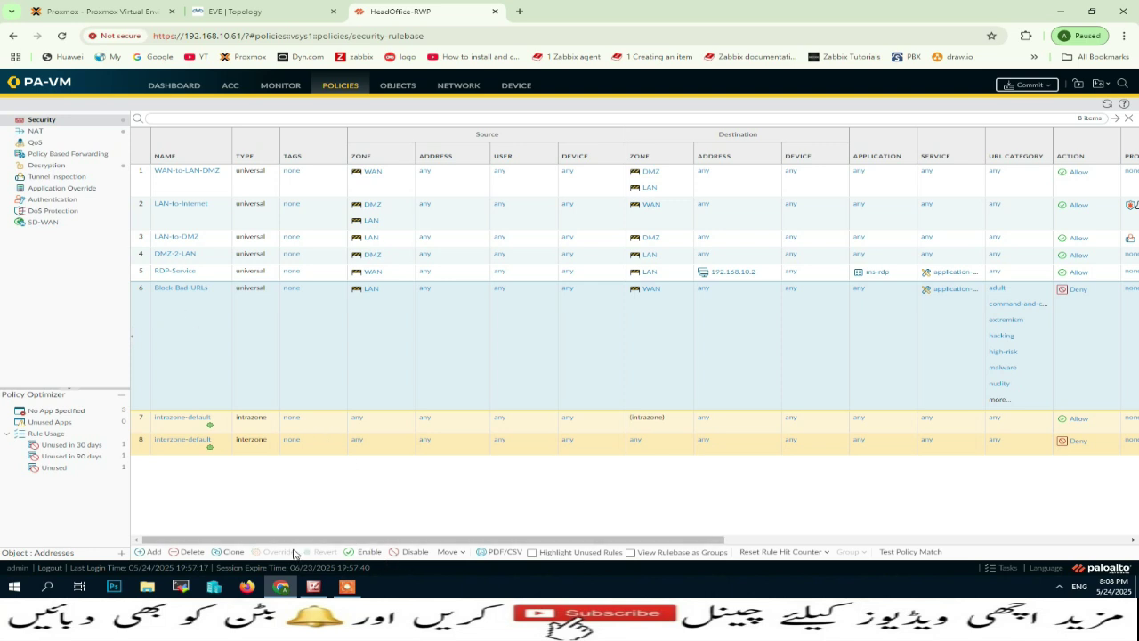
# - Move the Block-Bad-URLs rule to the top of the security rulebase
pyautogui.click(463, 553)
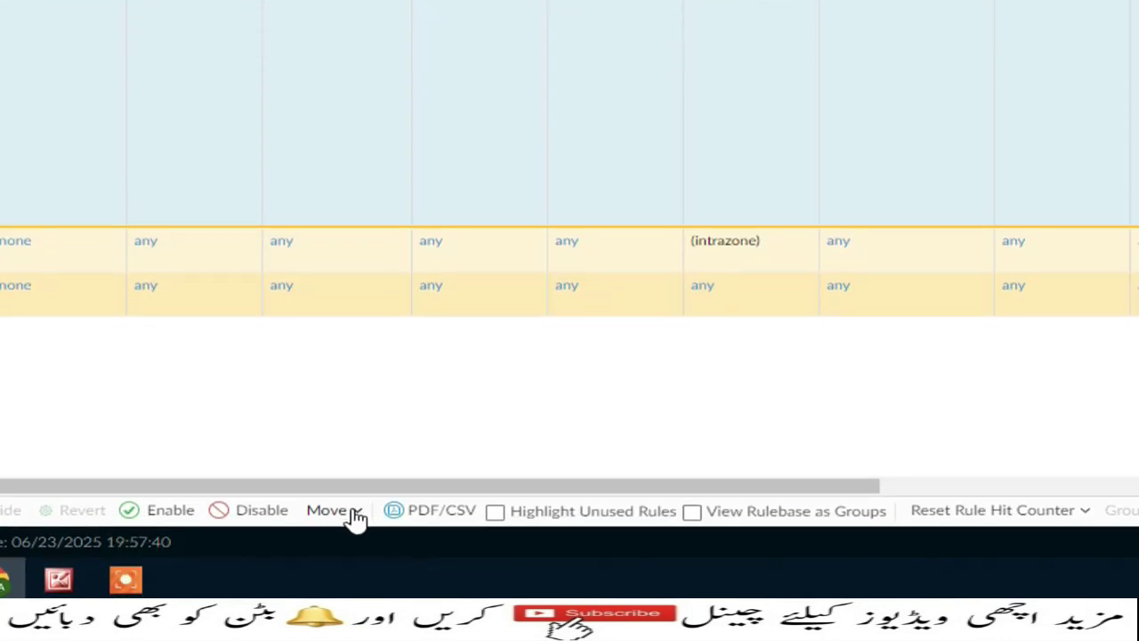
pyautogui.click(353, 513)
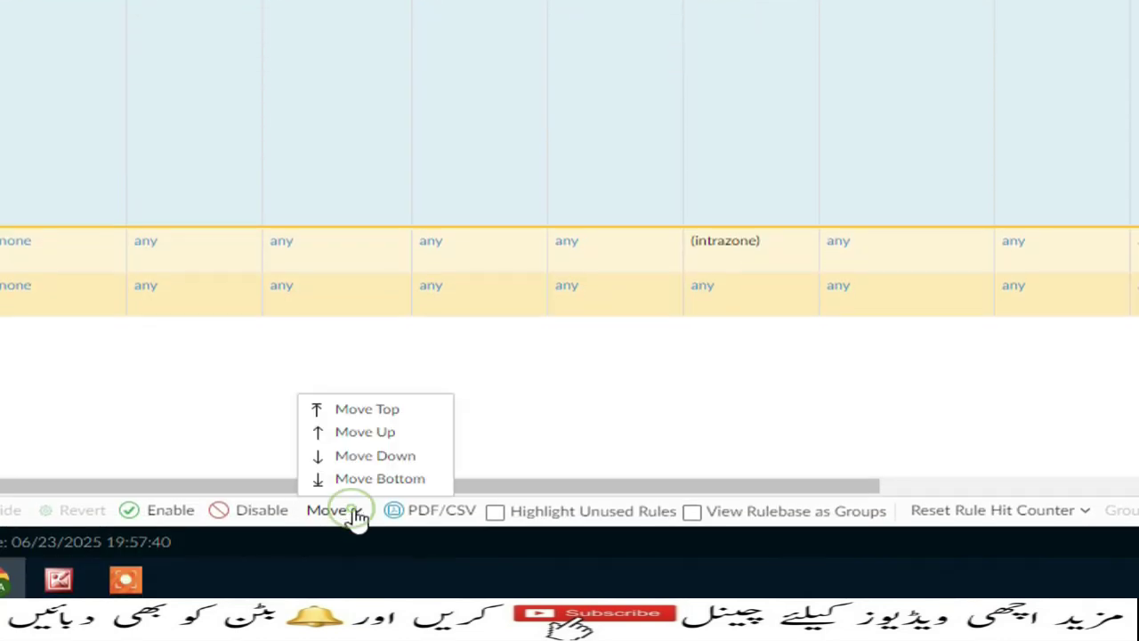
pyautogui.click(373, 411)
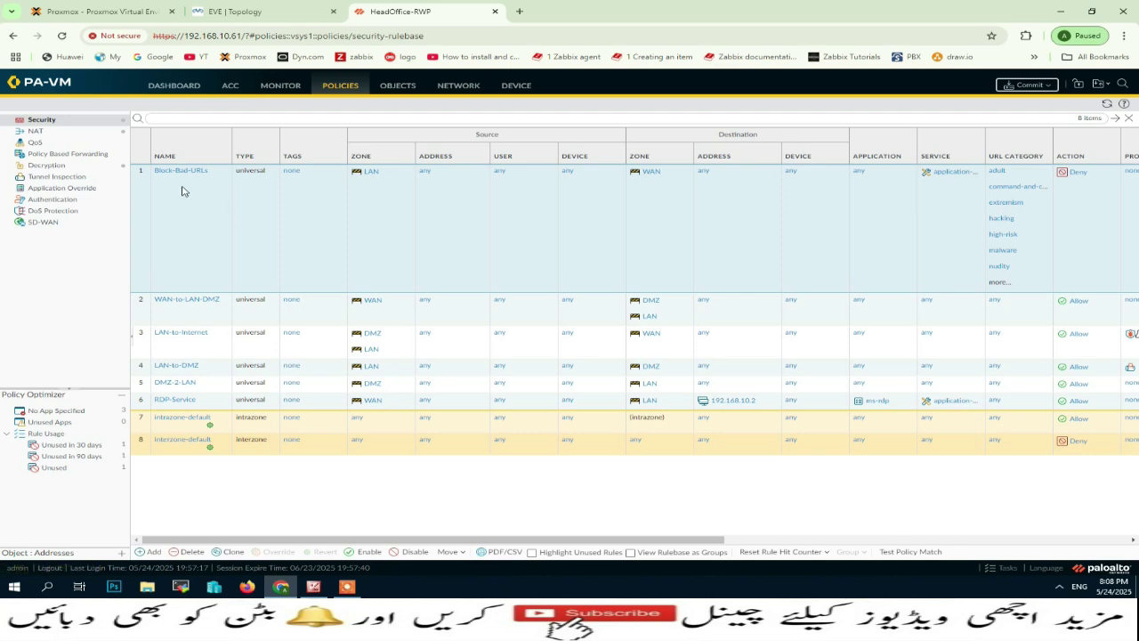
# - Commit the pending configuration changes to the firewall
pyautogui.click(1020, 86)
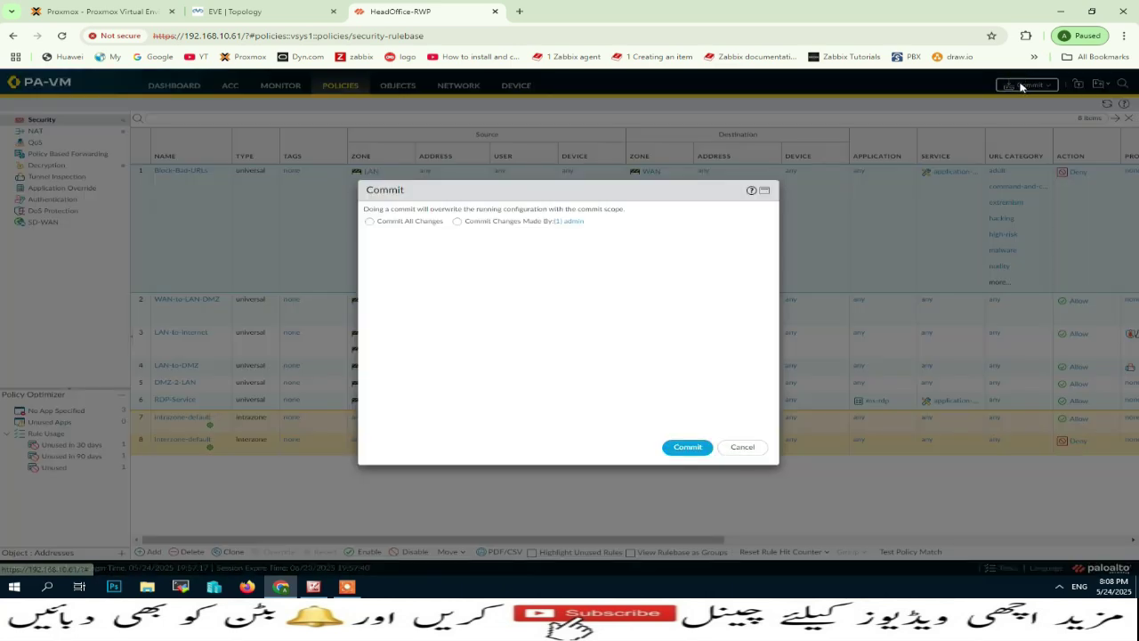
pyautogui.click(697, 450)
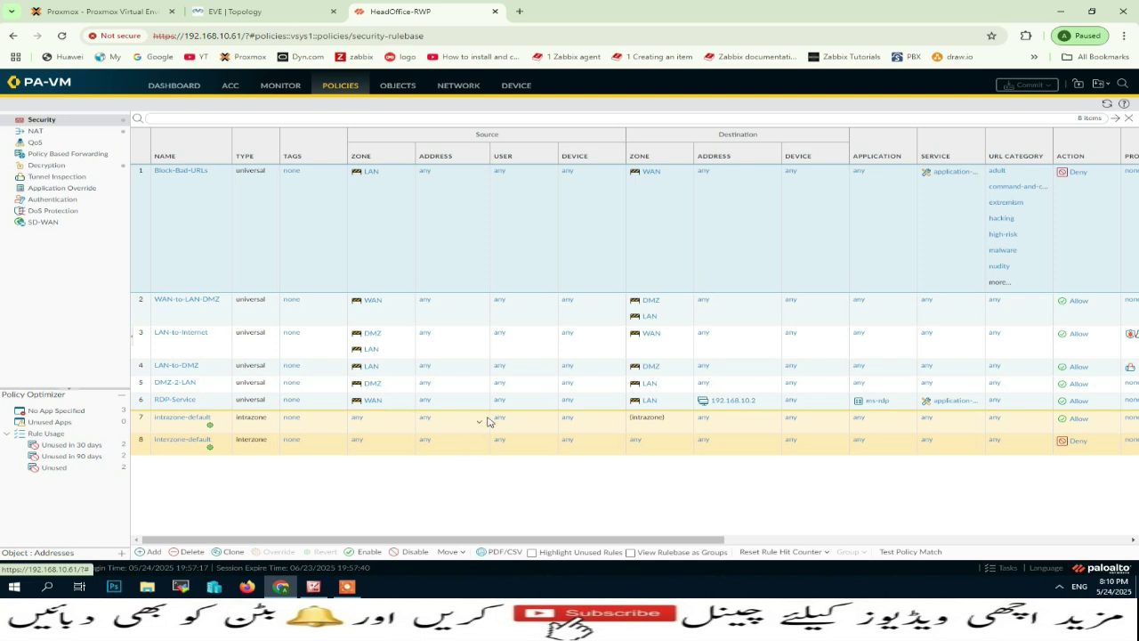
# - Consult the list of URL testing sites and browse to playboyplus.com from the LAN client PC to test the adult category
pyautogui.click(314, 589)
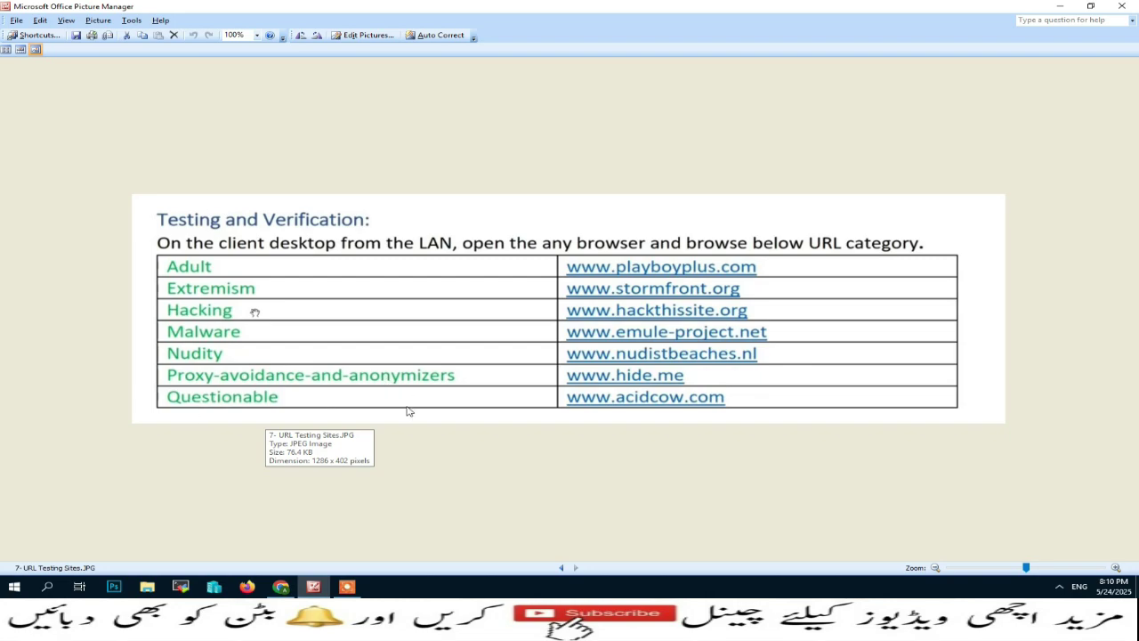
pyautogui.click(280, 586)
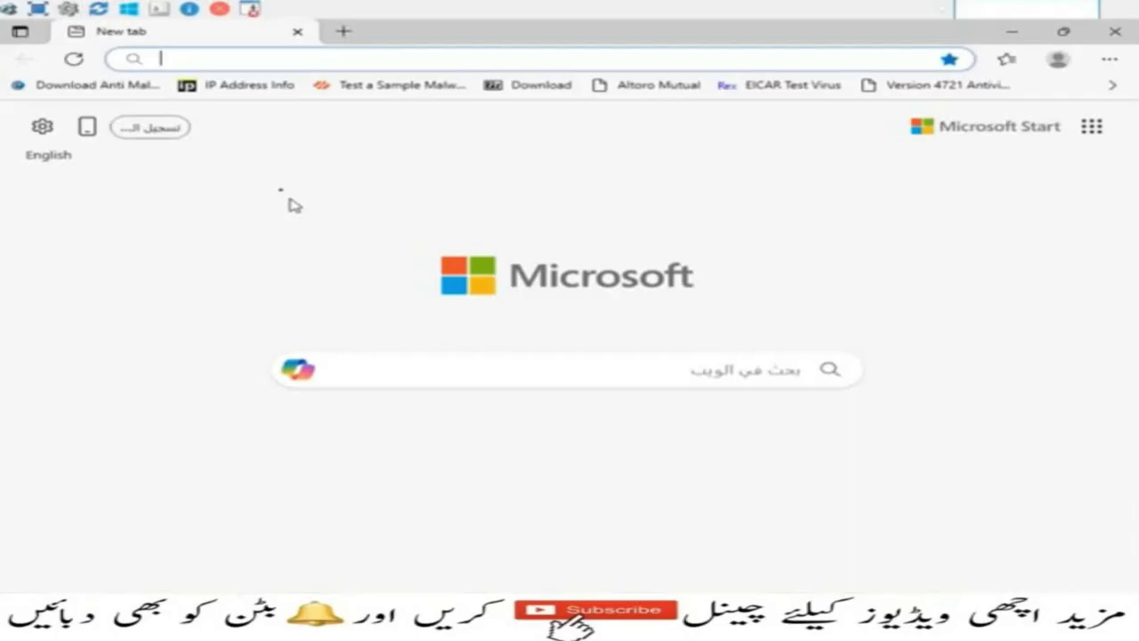
pyautogui.write('p')
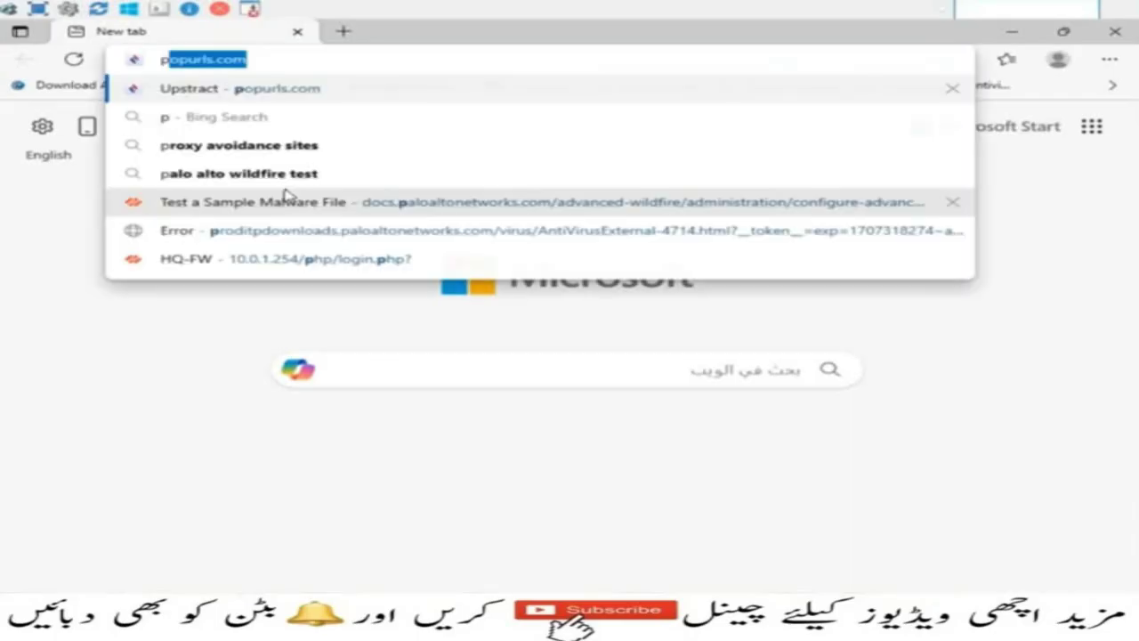
pyautogui.write('lay')
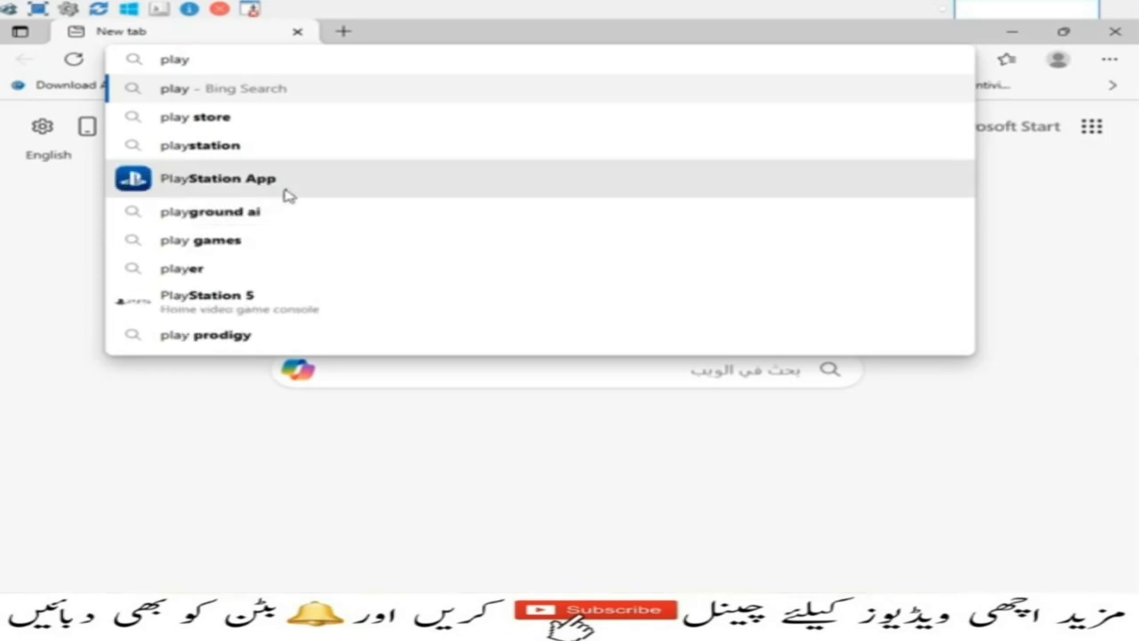
pyautogui.write('boy')
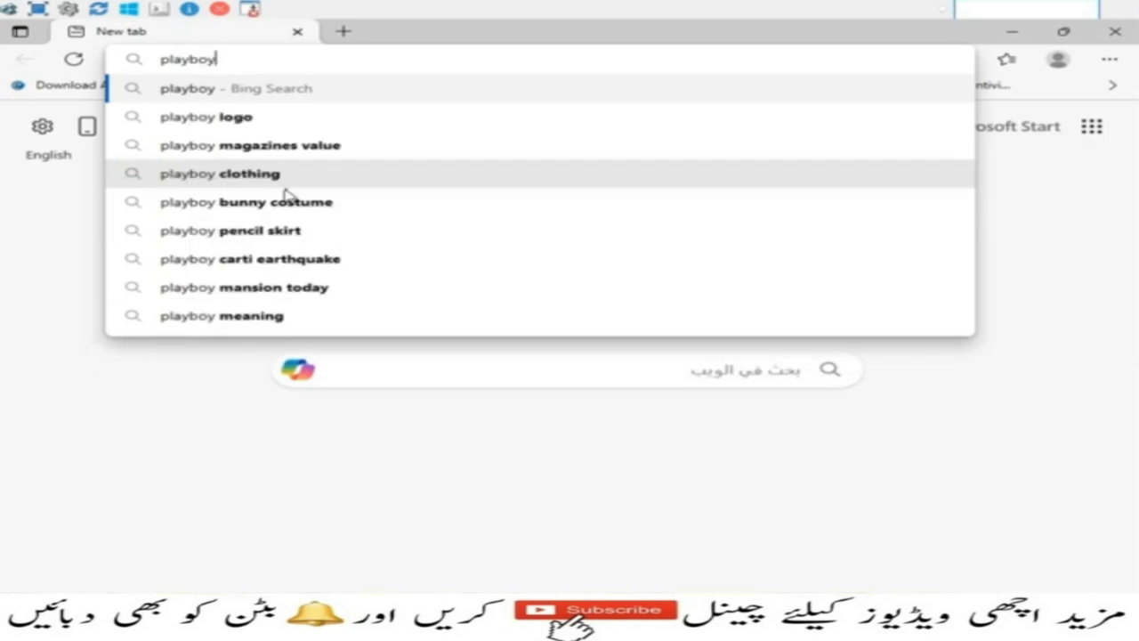
pyautogui.write('plus.com')
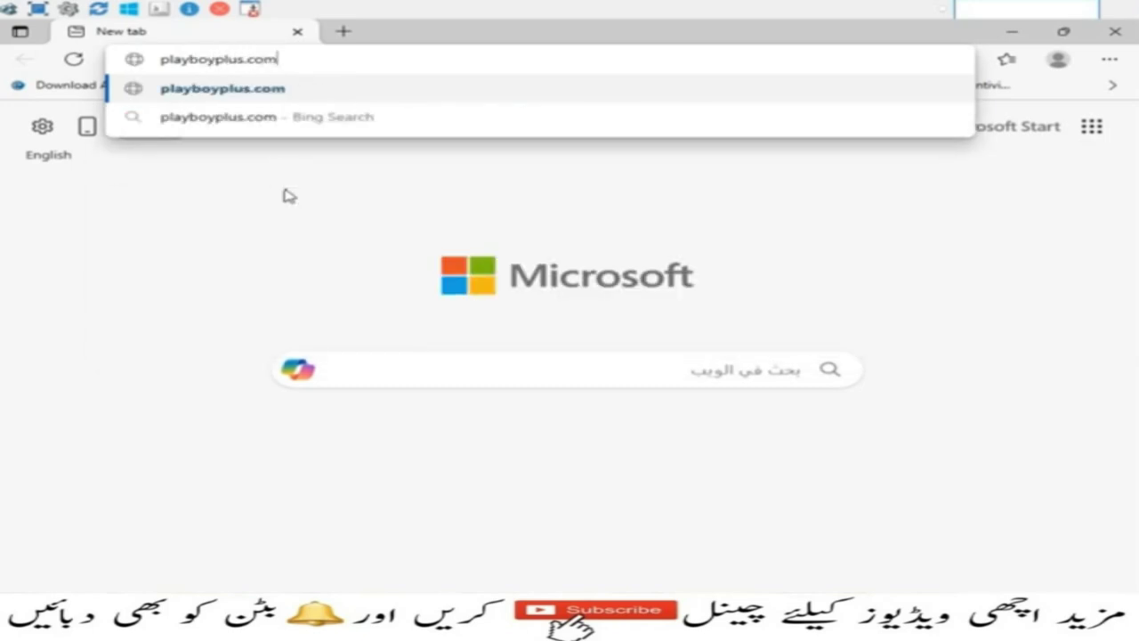
pyautogui.press('Return')
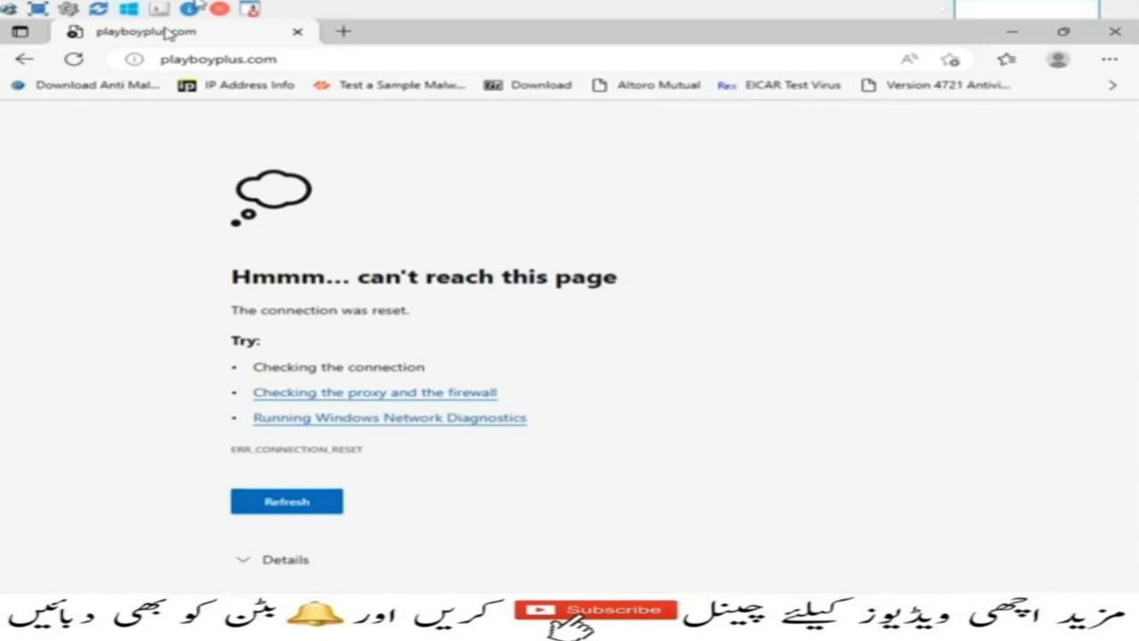
# - Load google.com and bbc.com in a new browser tab on the client, and return to the playboyplus.com tab
pyautogui.click(344, 32)
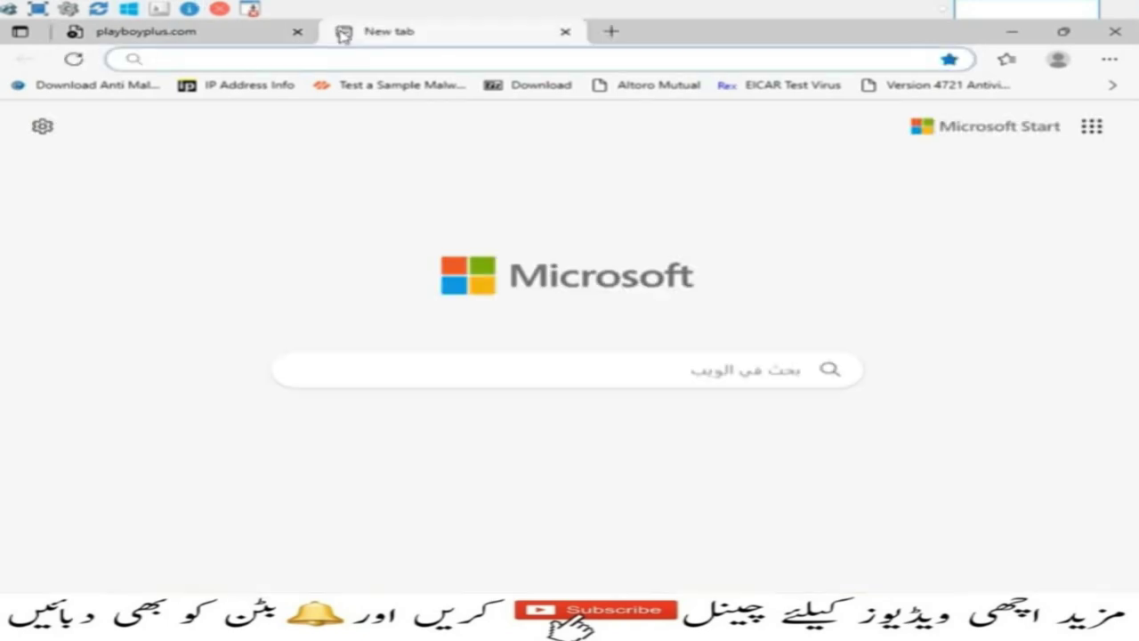
pyautogui.write('go')
pyautogui.press('Return')
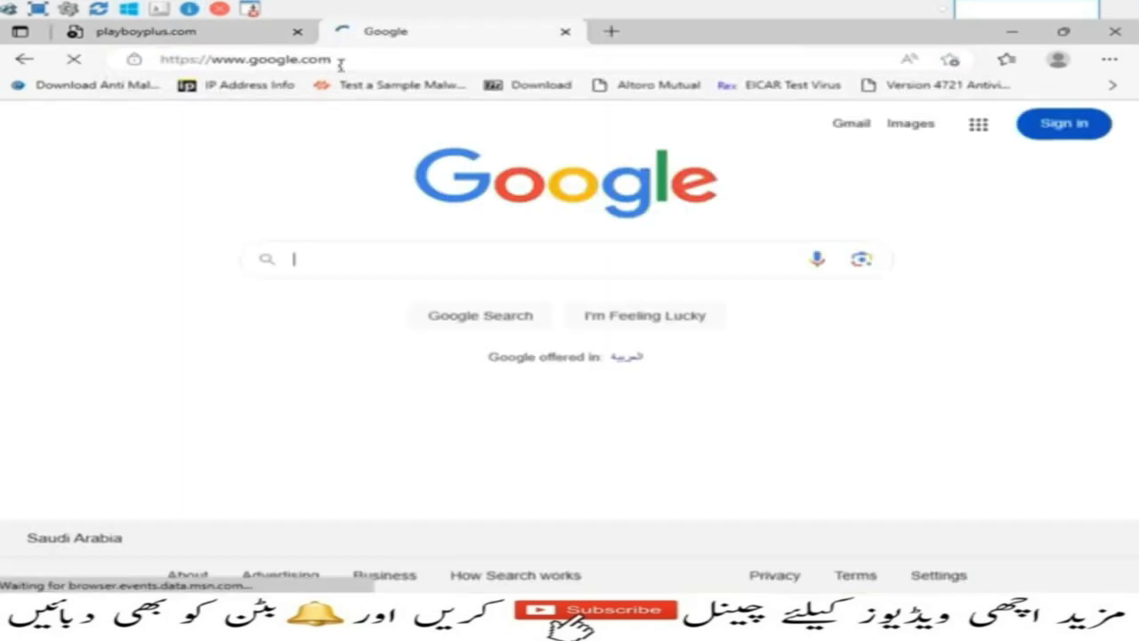
pyautogui.click(401, 64)
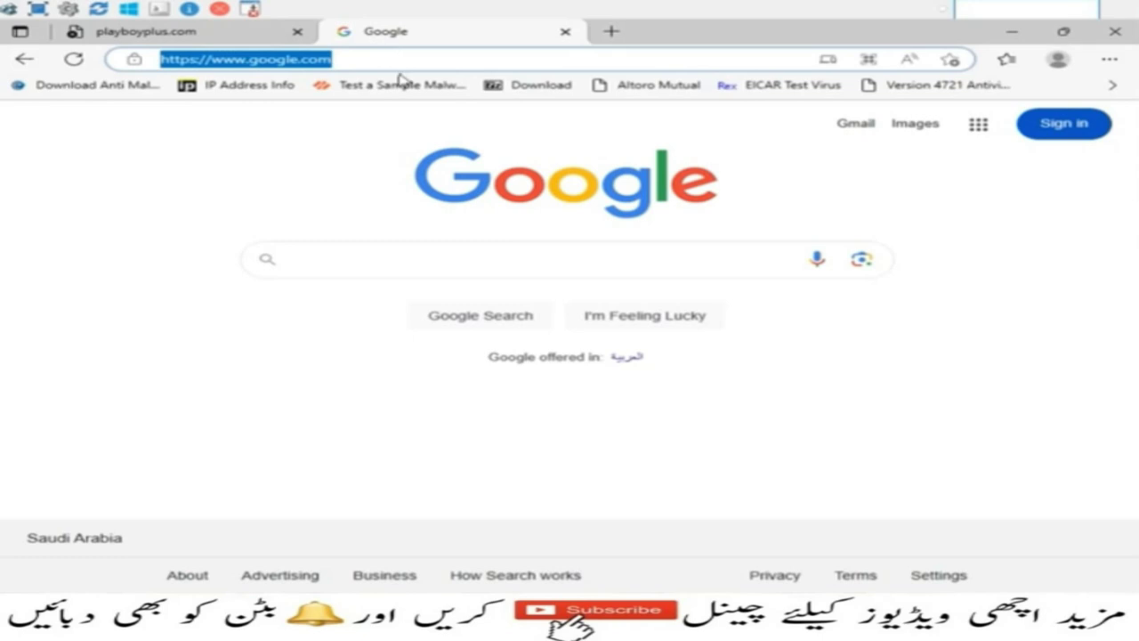
pyautogui.write('bbc.com')
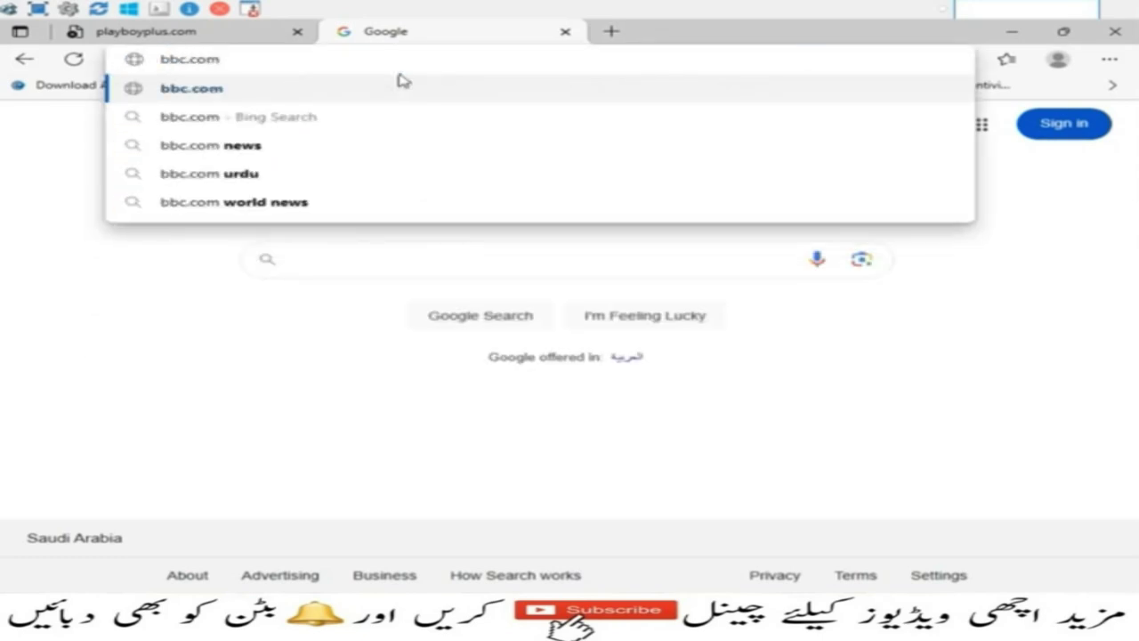
pyautogui.click(400, 86)
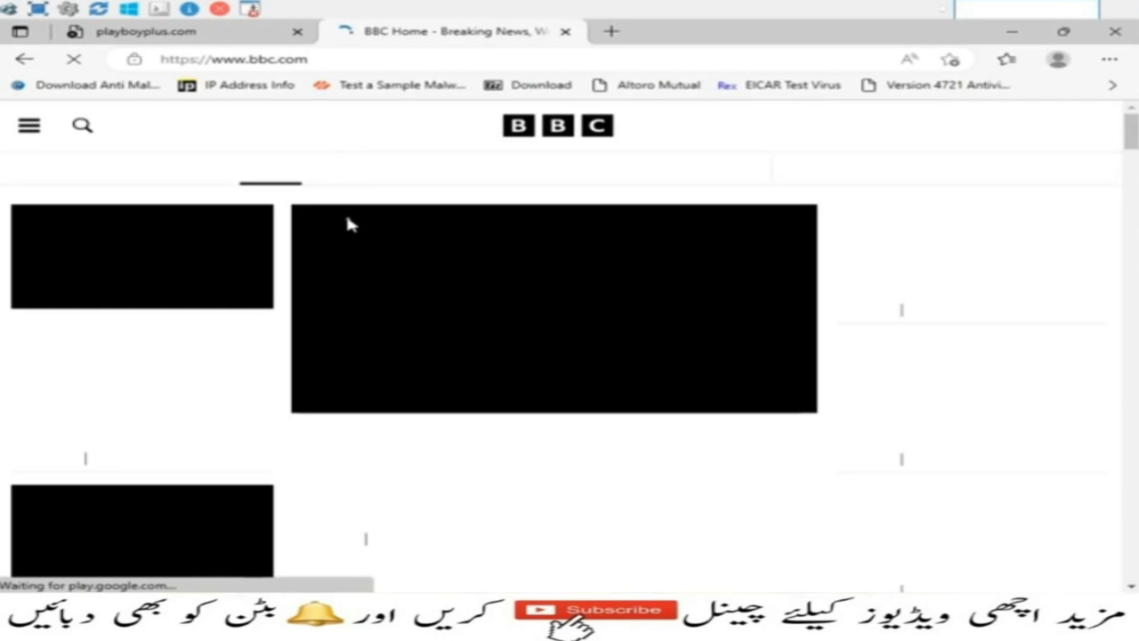
pyautogui.click(218, 34)
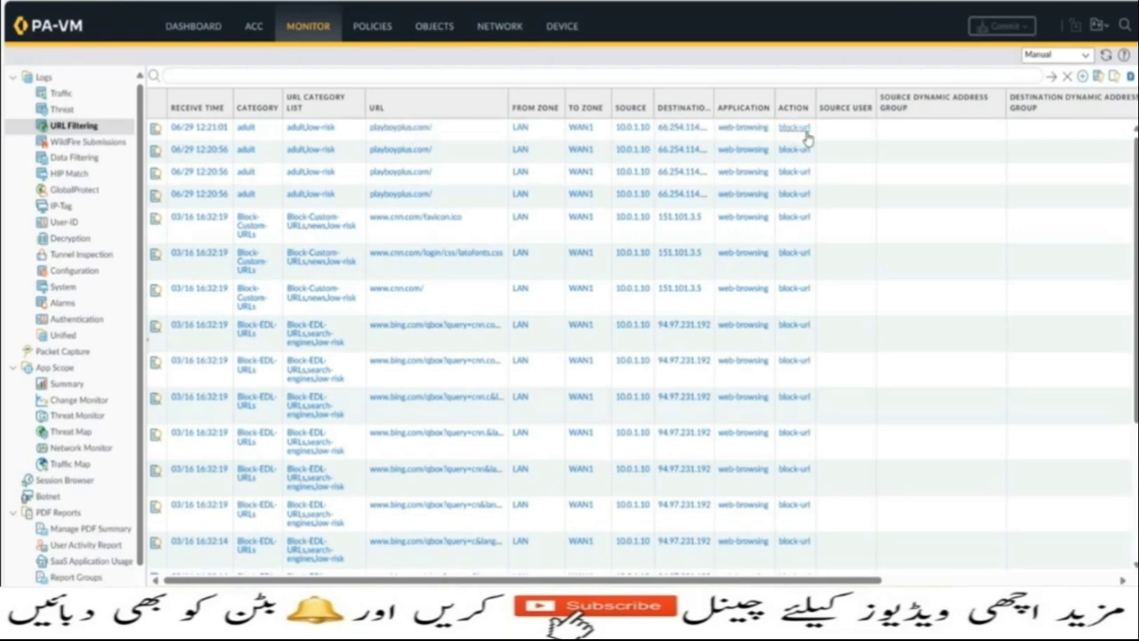
# - Check the Block-Bad-URLs rule's hit count and review the playboyplus.com entries in the firewall's Traffic and URL Filtering logs
pyautogui.click(373, 28)
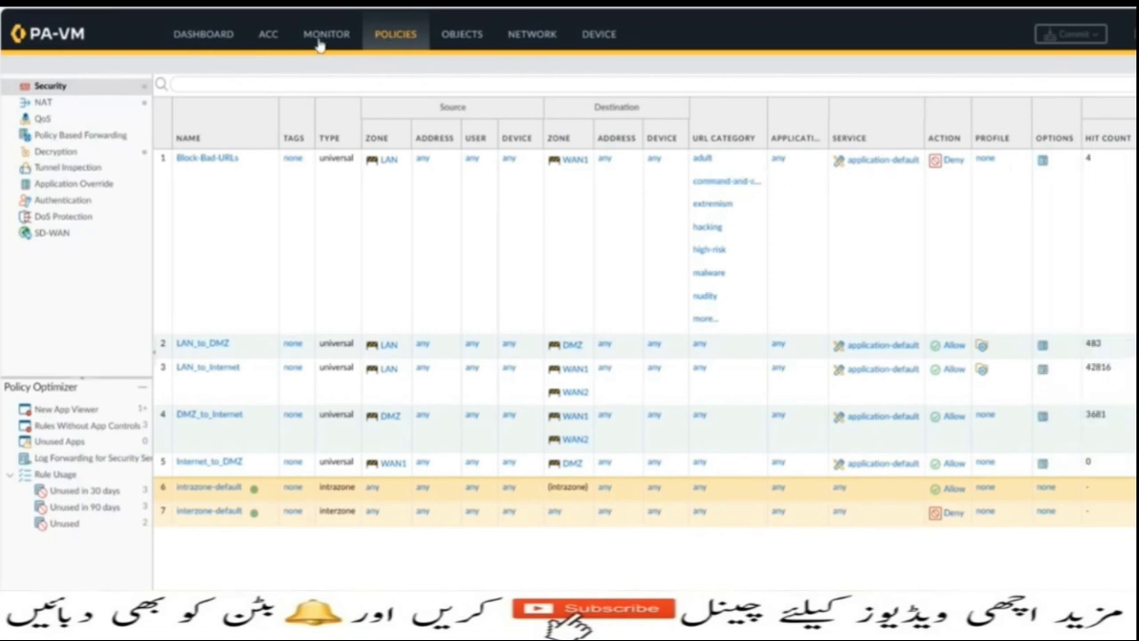
pyautogui.click(328, 38)
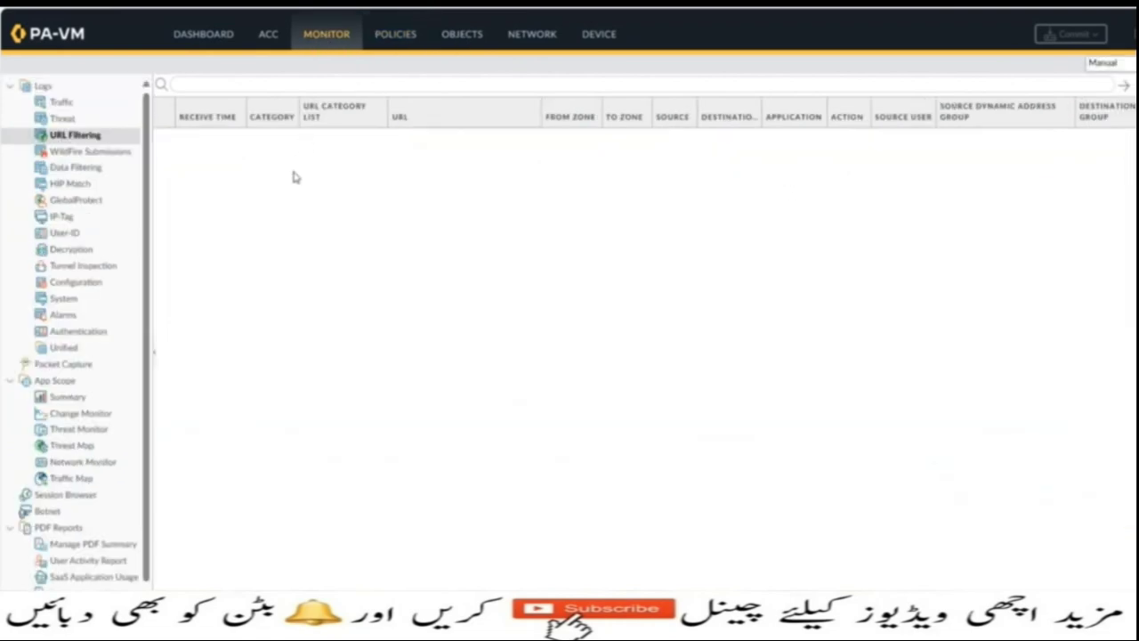
pyautogui.click(69, 105)
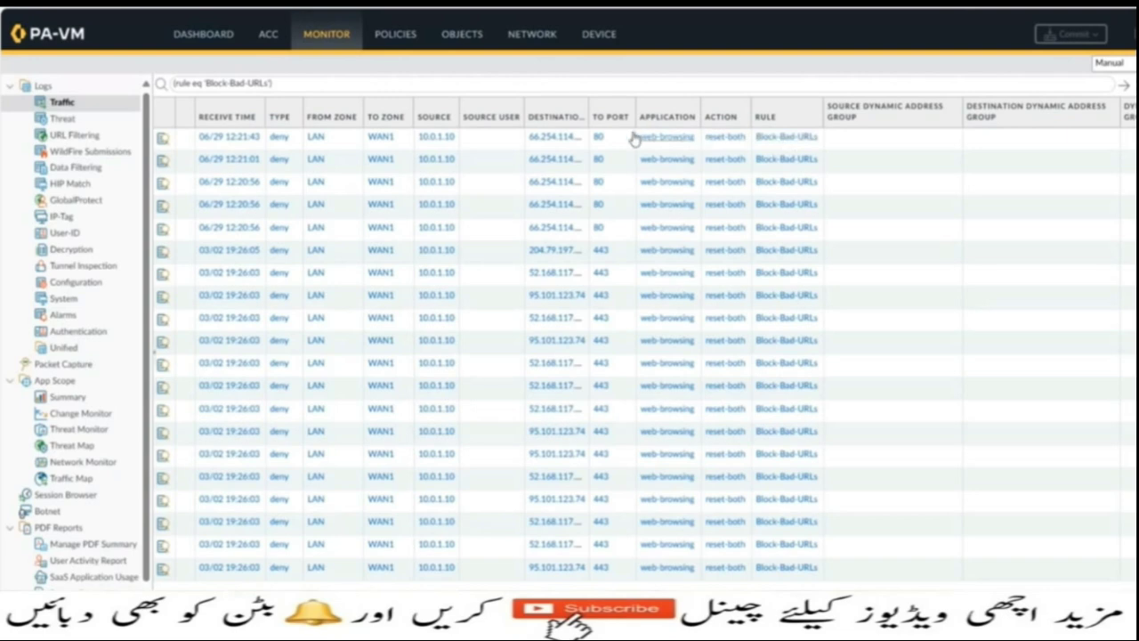
pyautogui.click(405, 42)
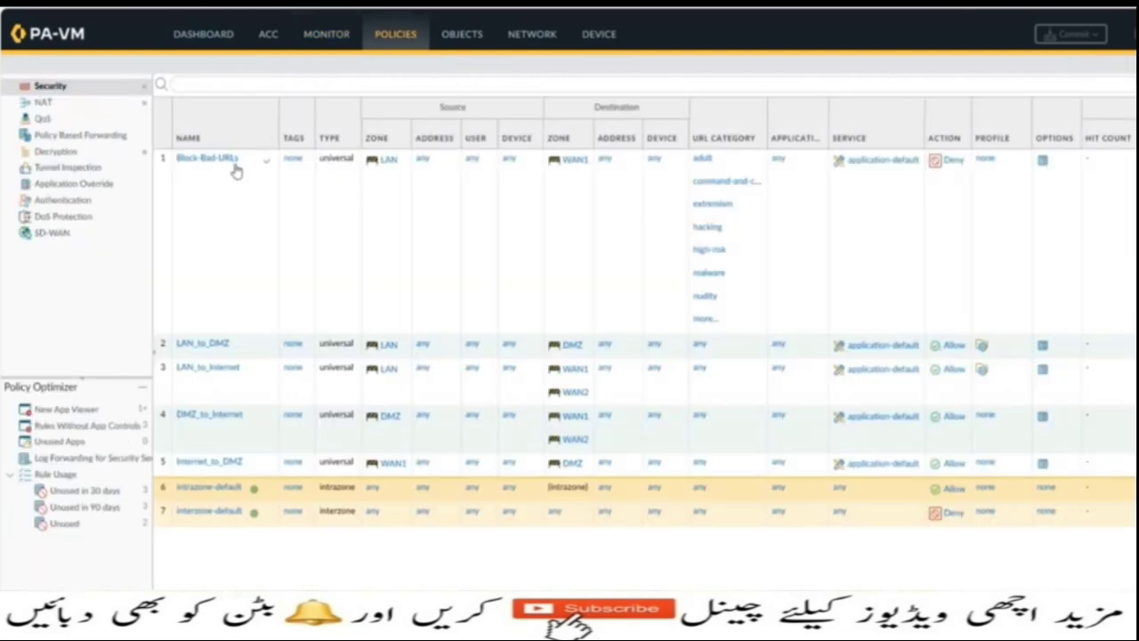
pyautogui.click(313, 40)
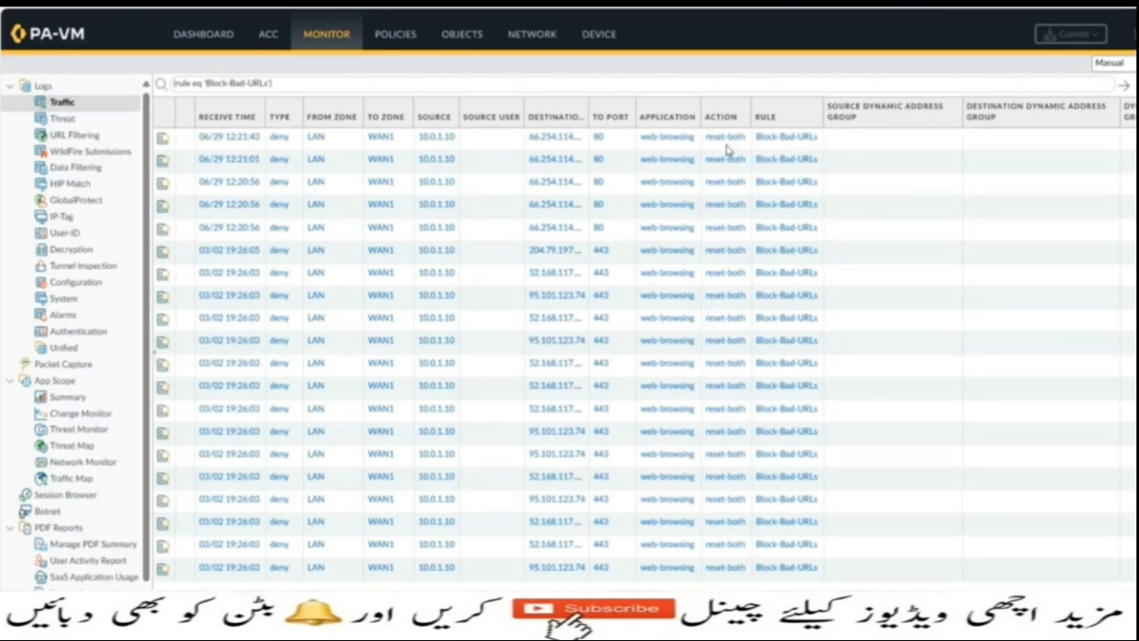
pyautogui.click(75, 135)
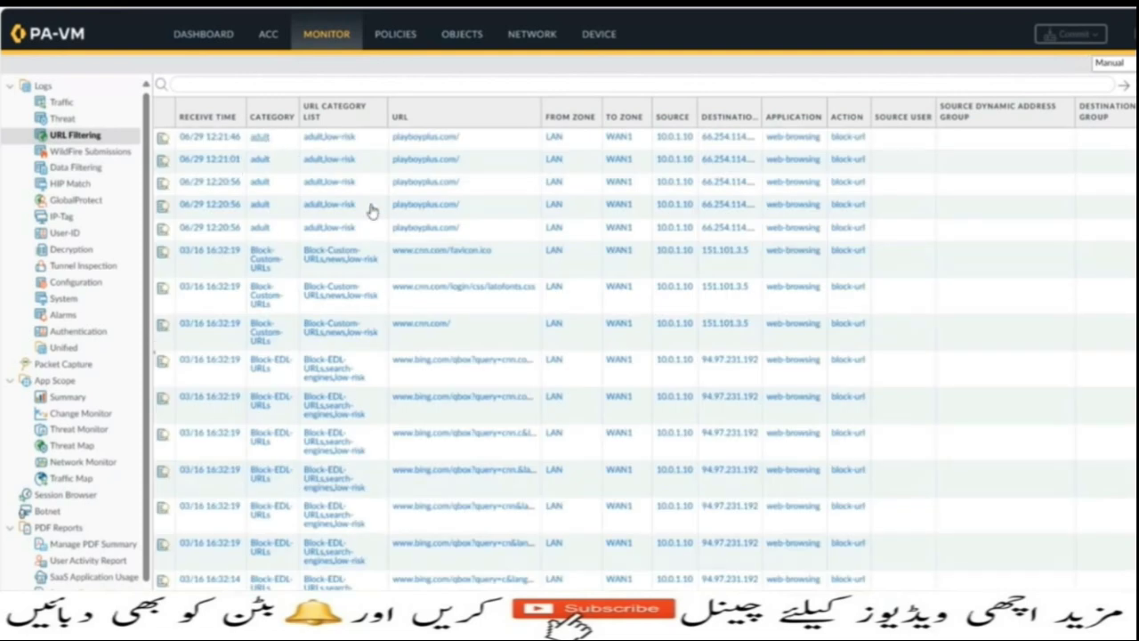
pyautogui.hotkey('alt', 'Tab')
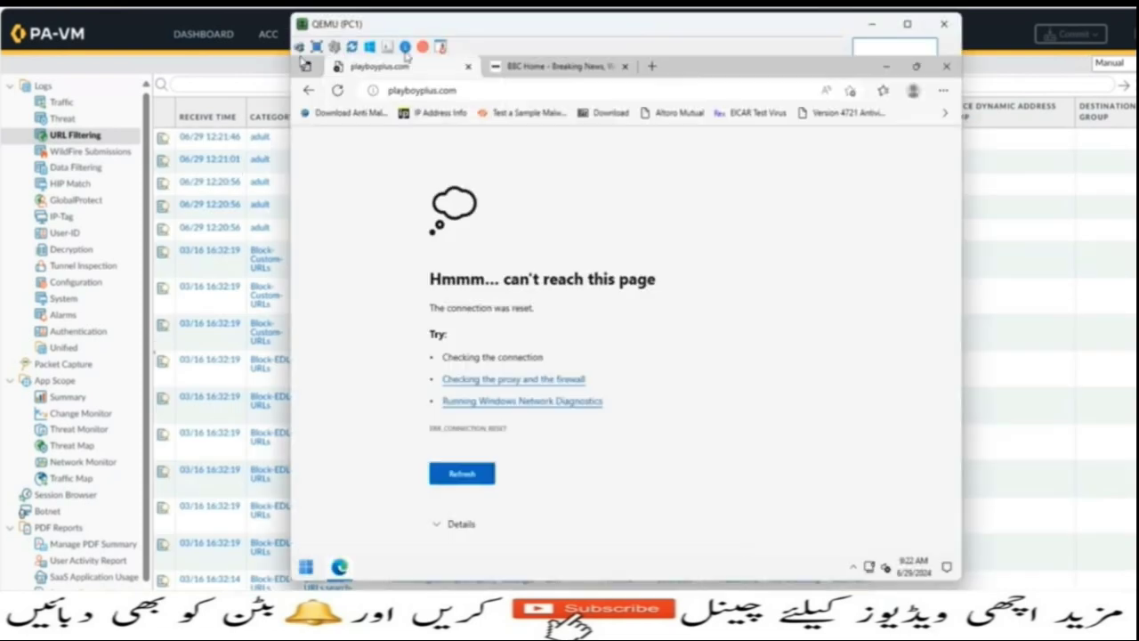
pyautogui.click(460, 91)
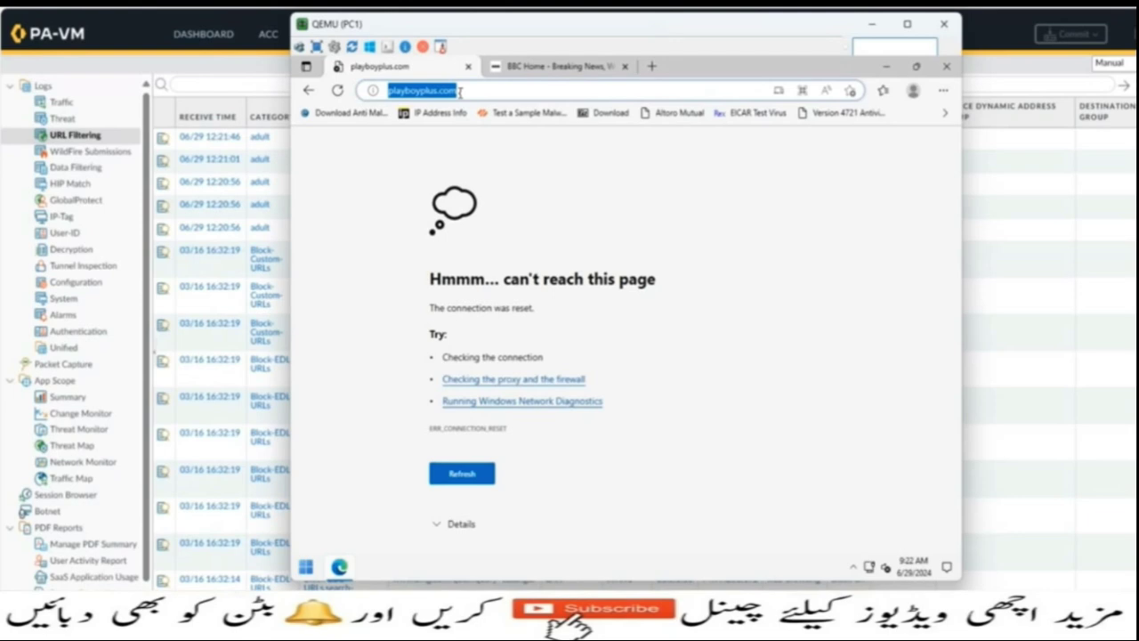
pyautogui.write('ww')
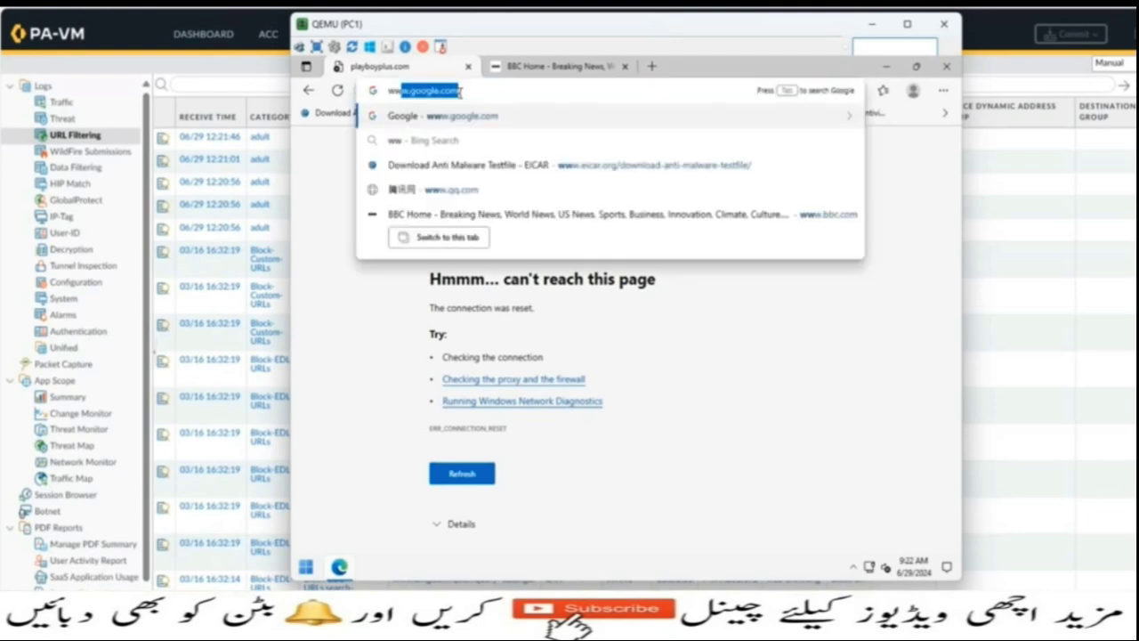
pyautogui.write('w.stormf')
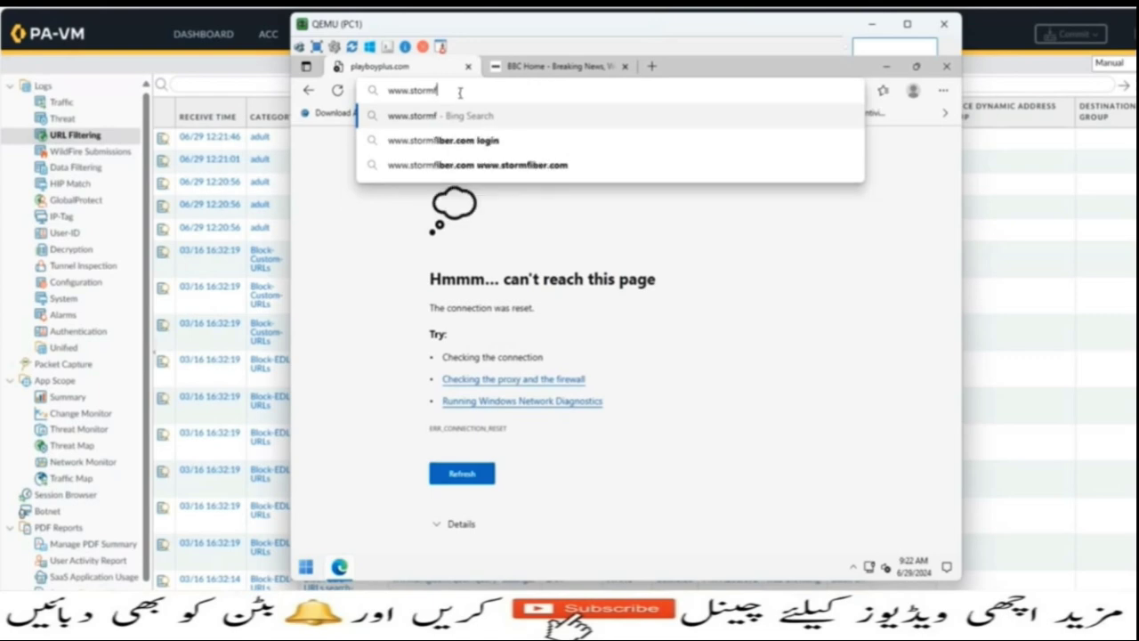
pyautogui.write('ront')
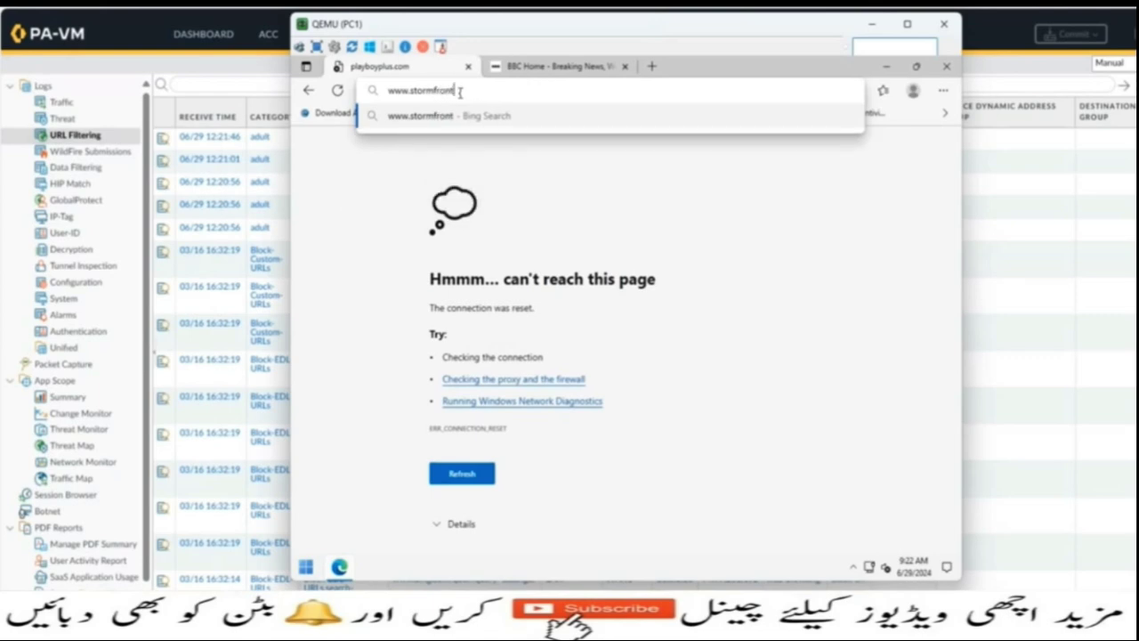
pyautogui.write('.org')
pyautogui.press('Return')
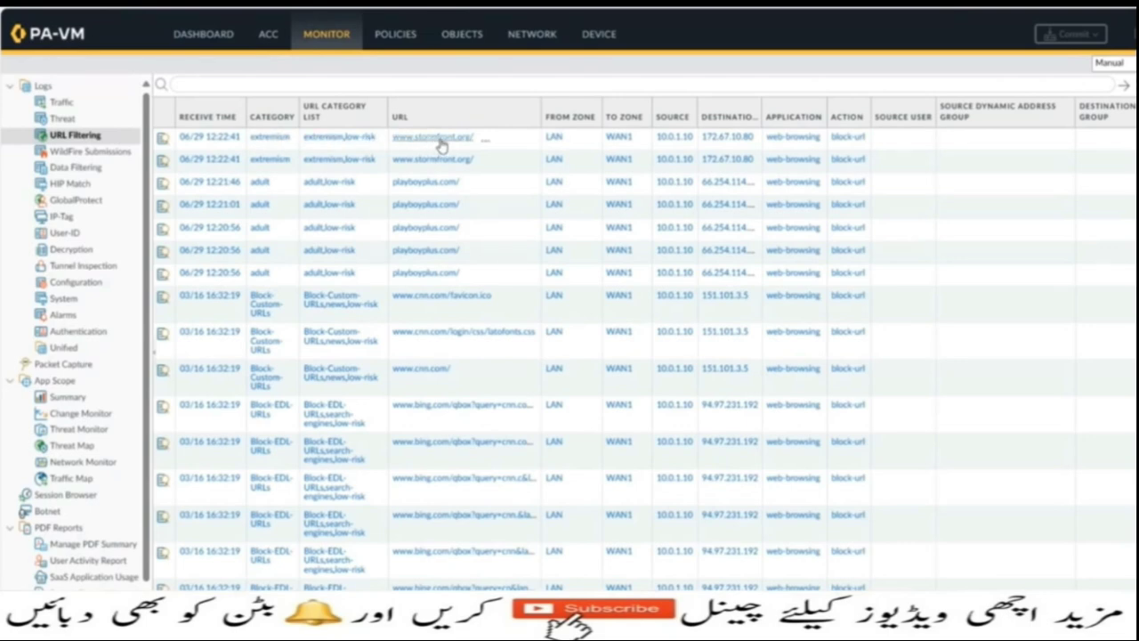
pyautogui.click(62, 101)
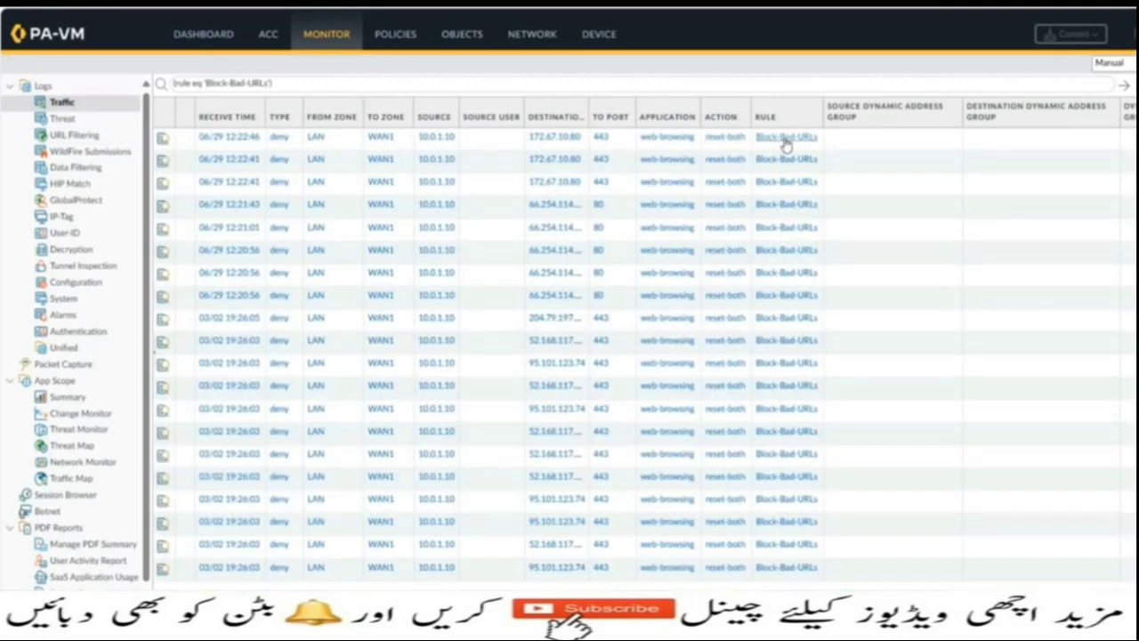
pyautogui.click(74, 135)
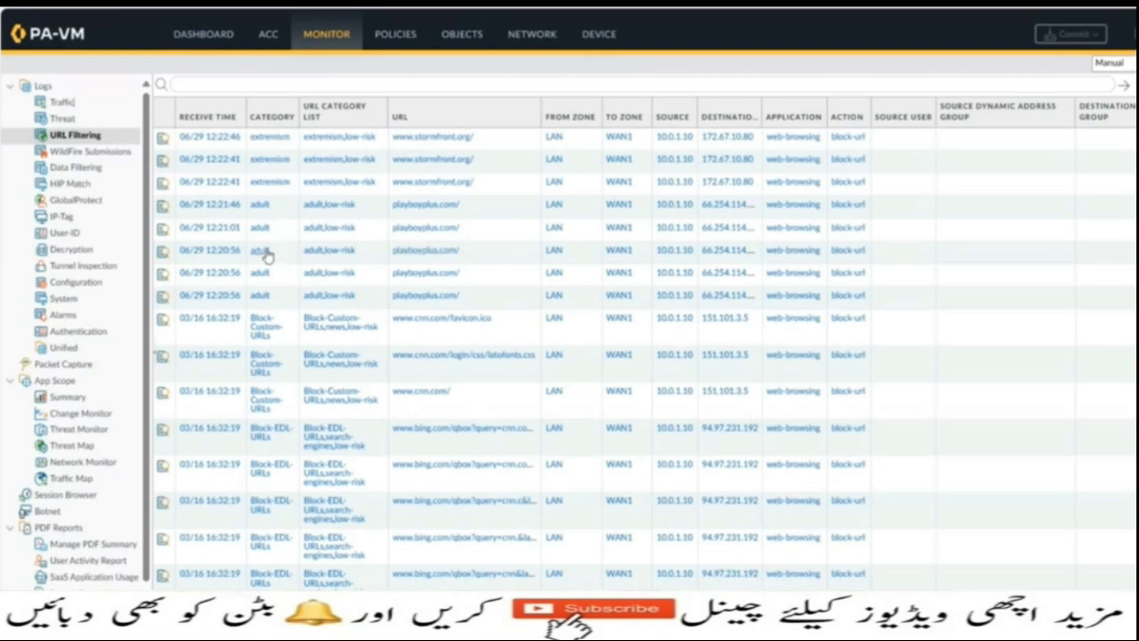
# - Switch to the PC1 client and browse to hackthissite.org to test the hacking category
pyautogui.hotkey('alt', 'Tab')
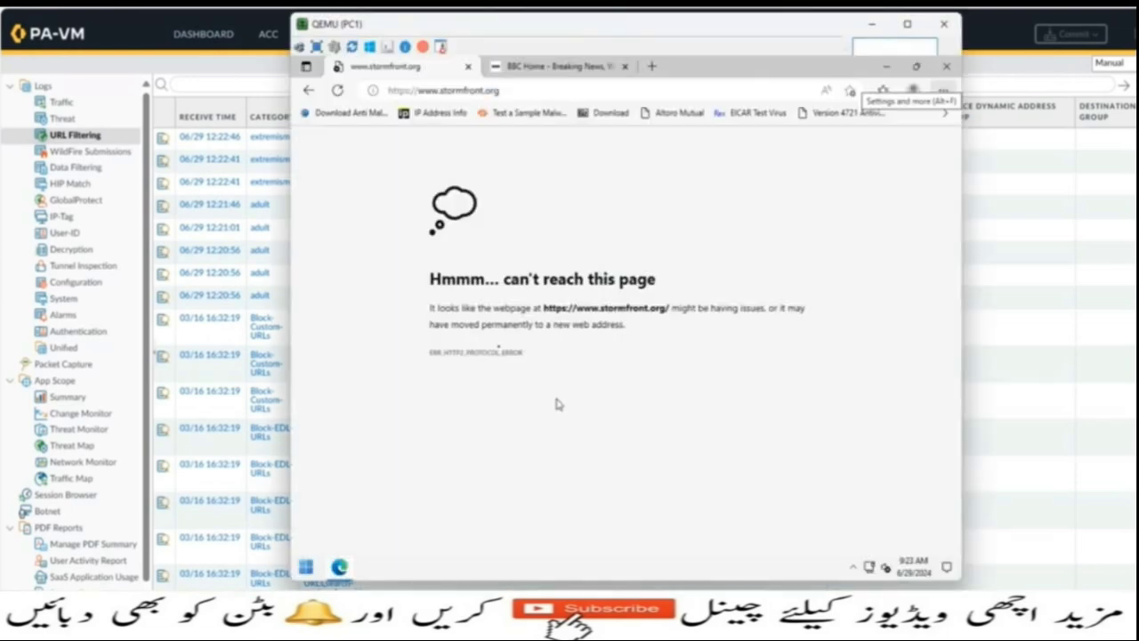
pyautogui.click(412, 91)
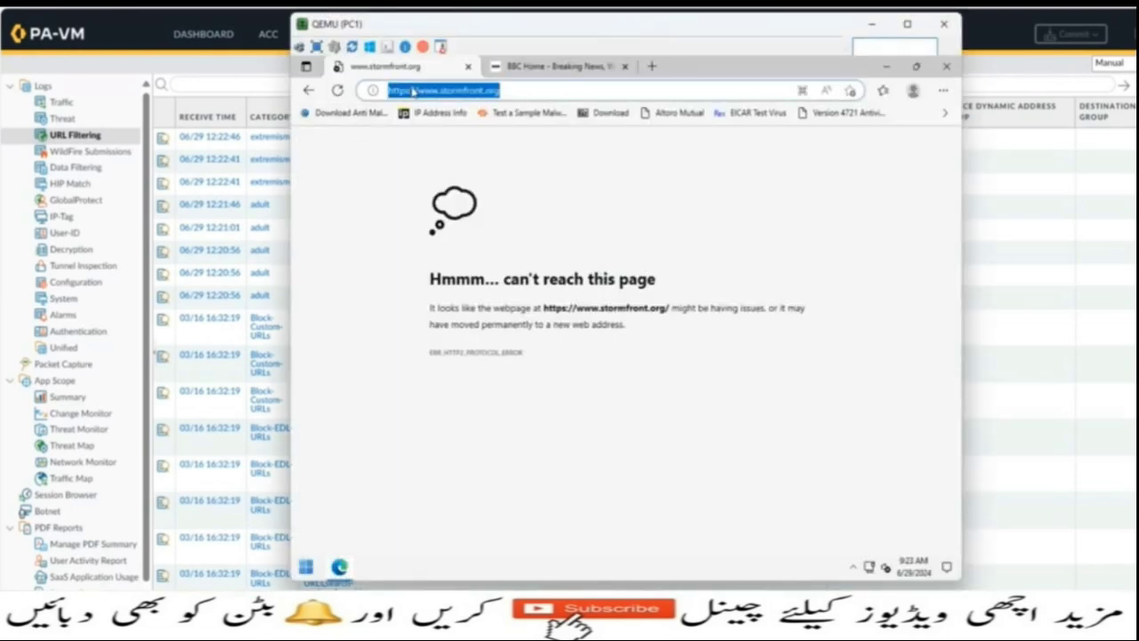
pyautogui.write('hack')
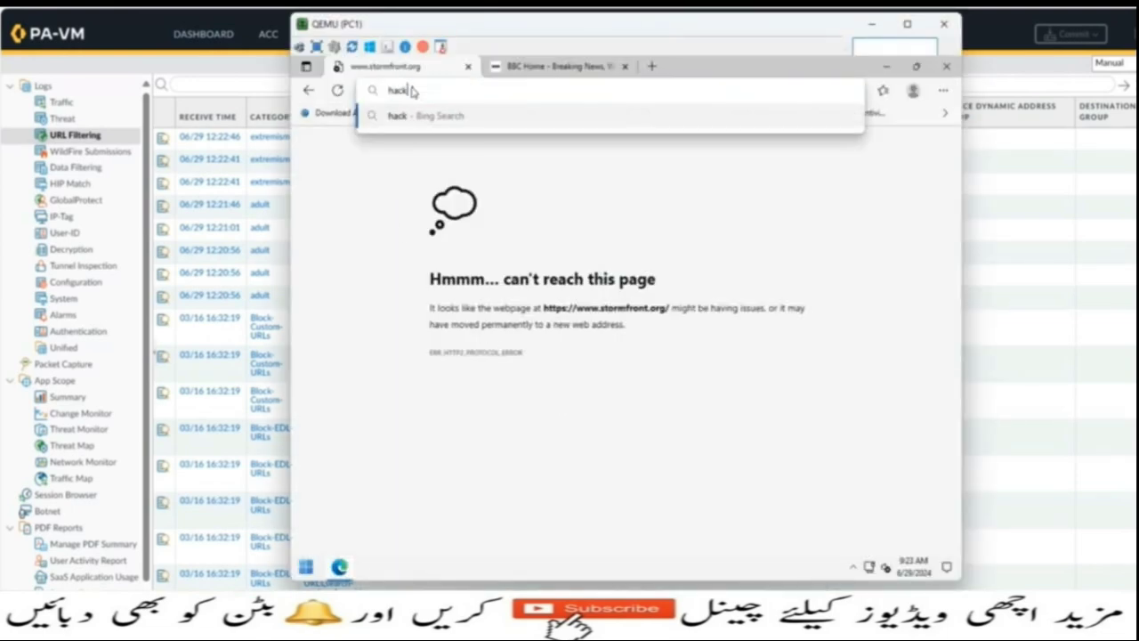
pyautogui.write('t')
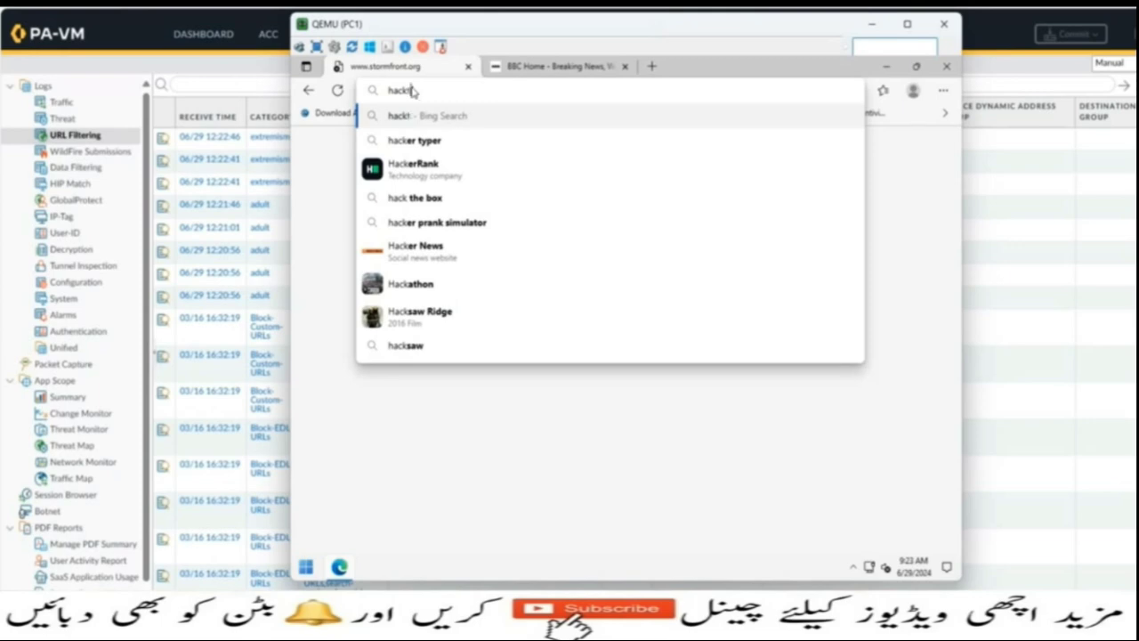
pyautogui.write('hissit')
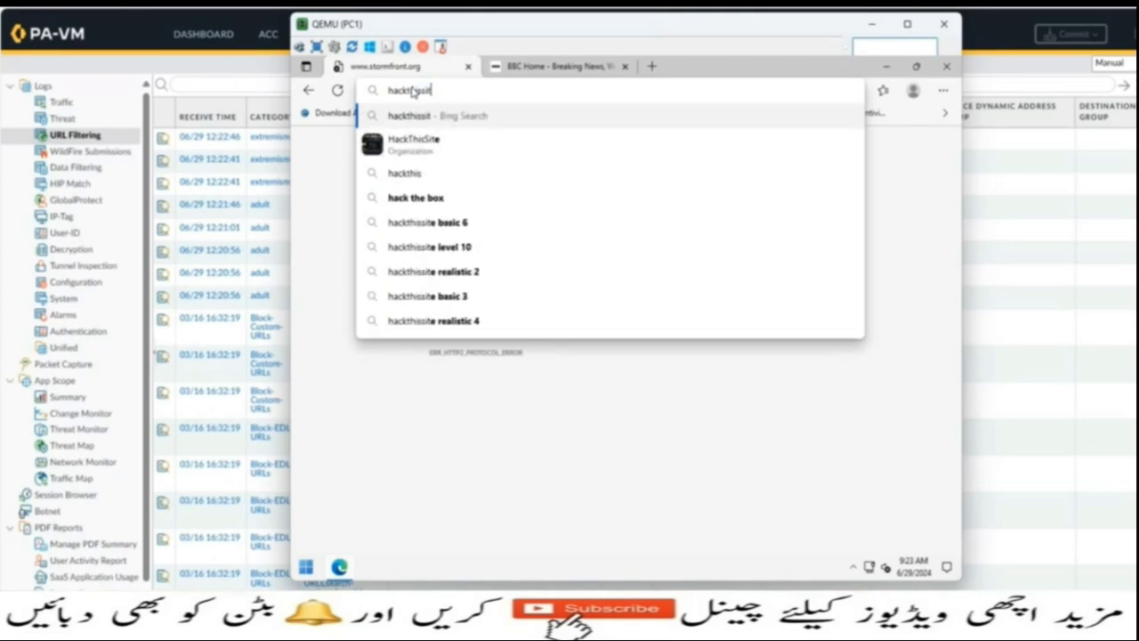
pyautogui.write('e.org')
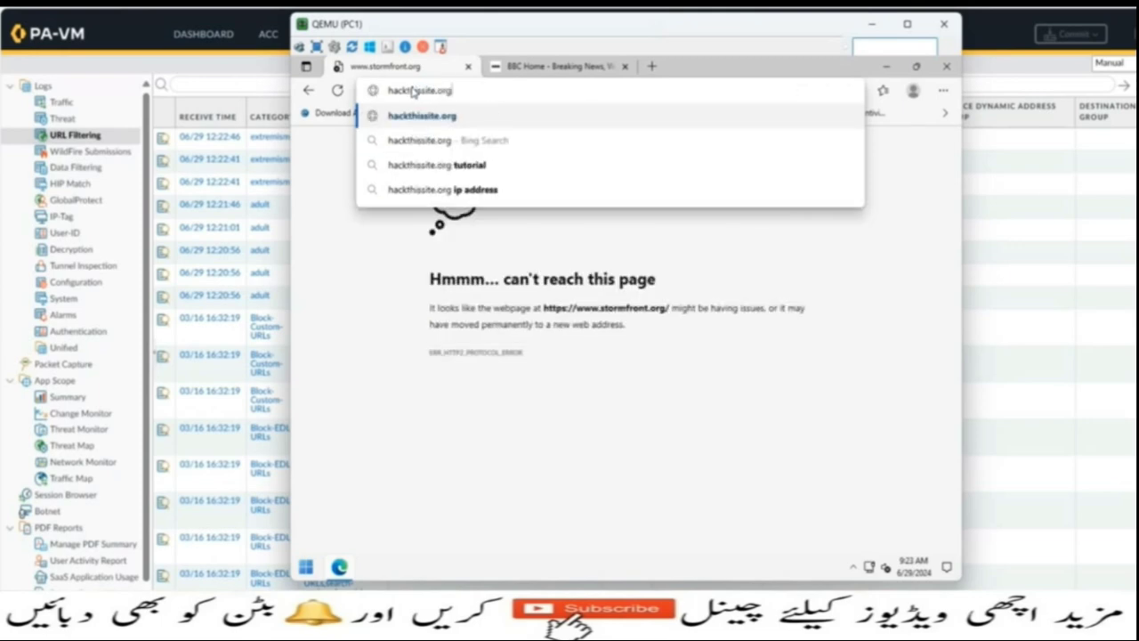
pyautogui.press('Return')
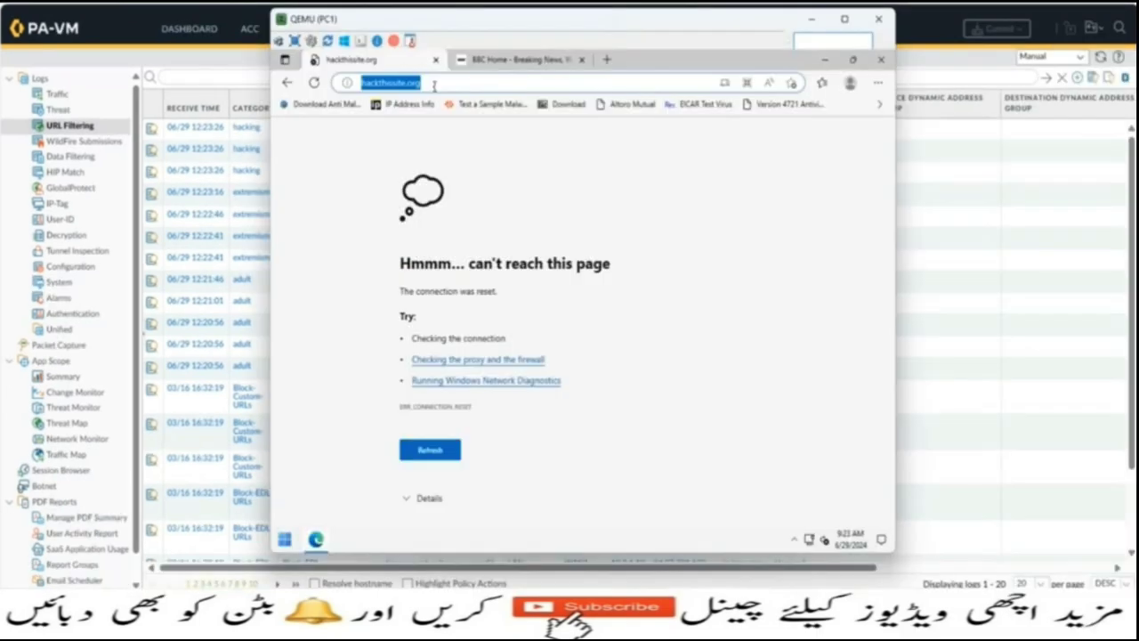
# - Try to browse to emule-progject.net from the PC1 client
pyautogui.write('em')
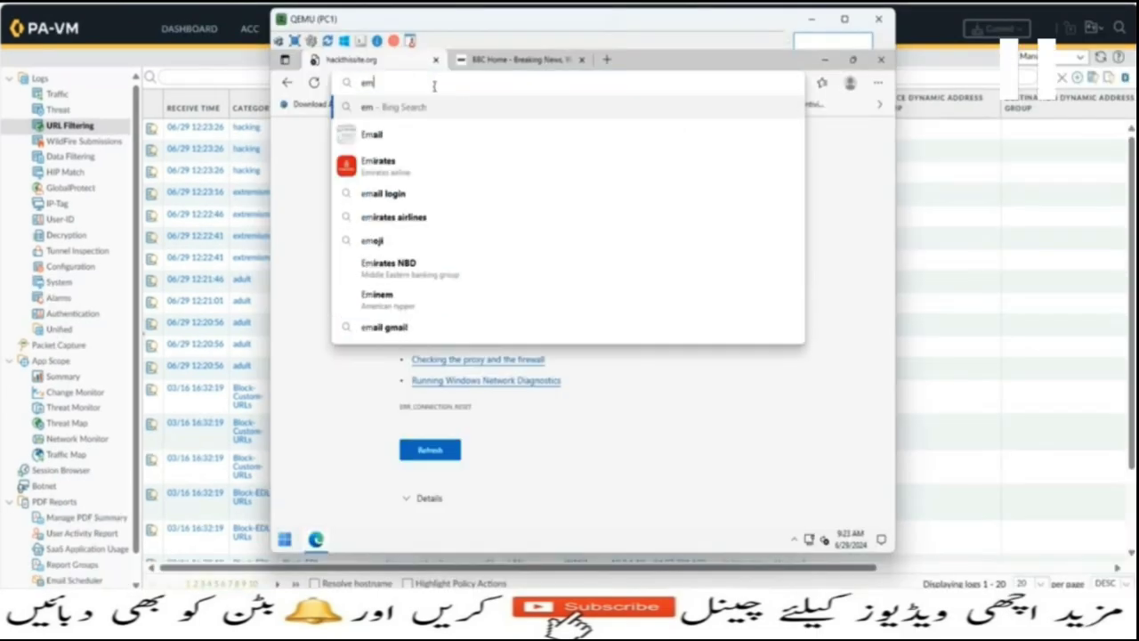
pyautogui.write('ule')
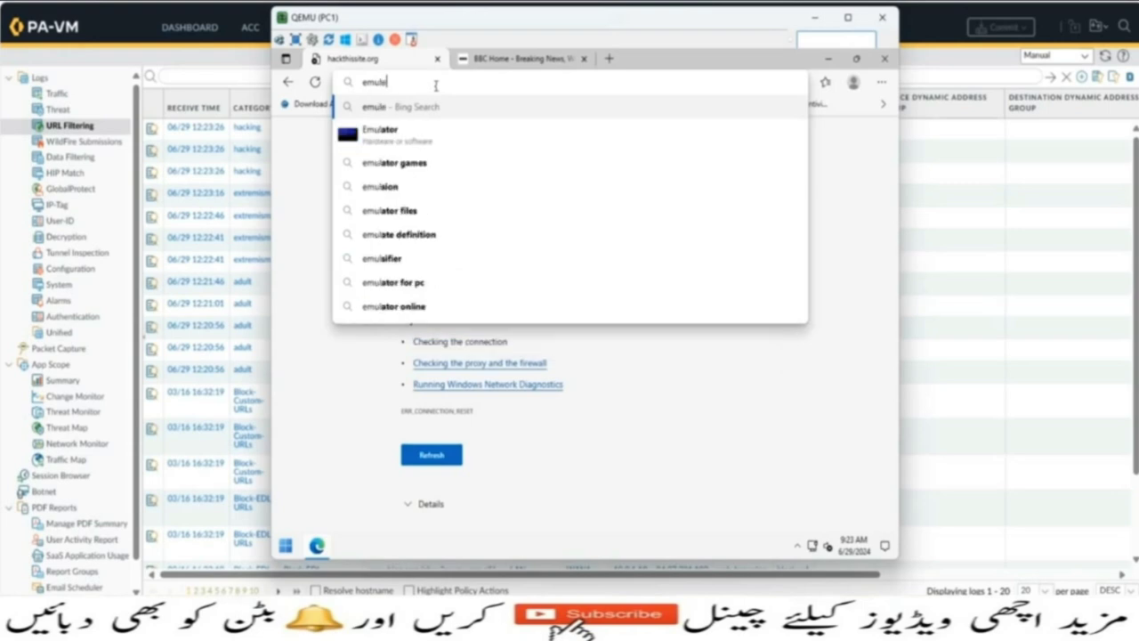
pyautogui.write('-progject')
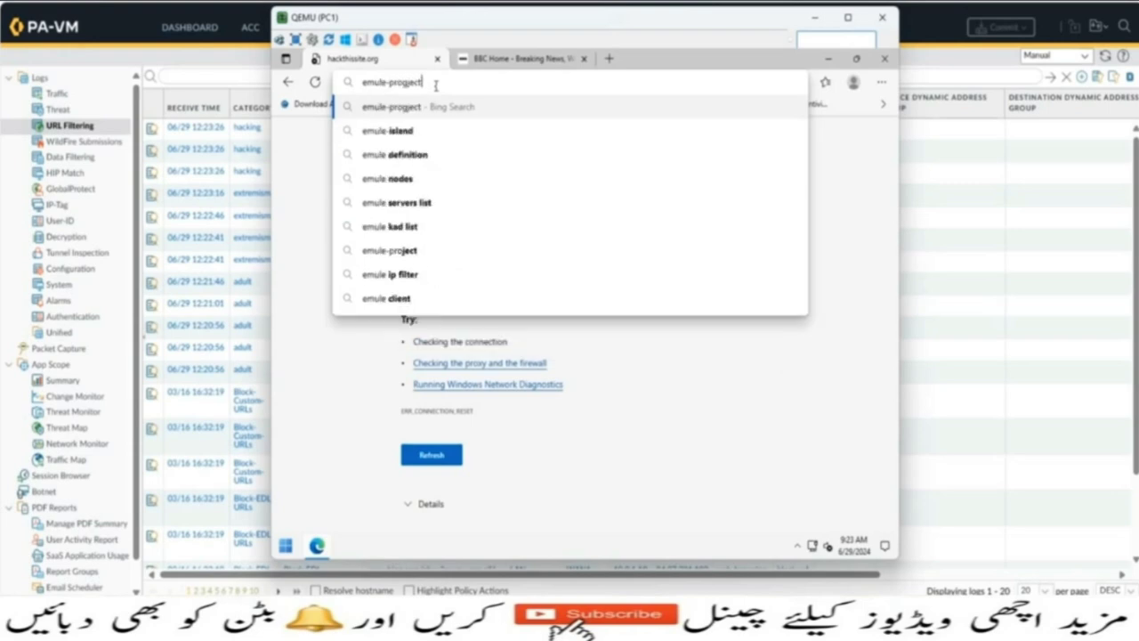
pyautogui.write('.')
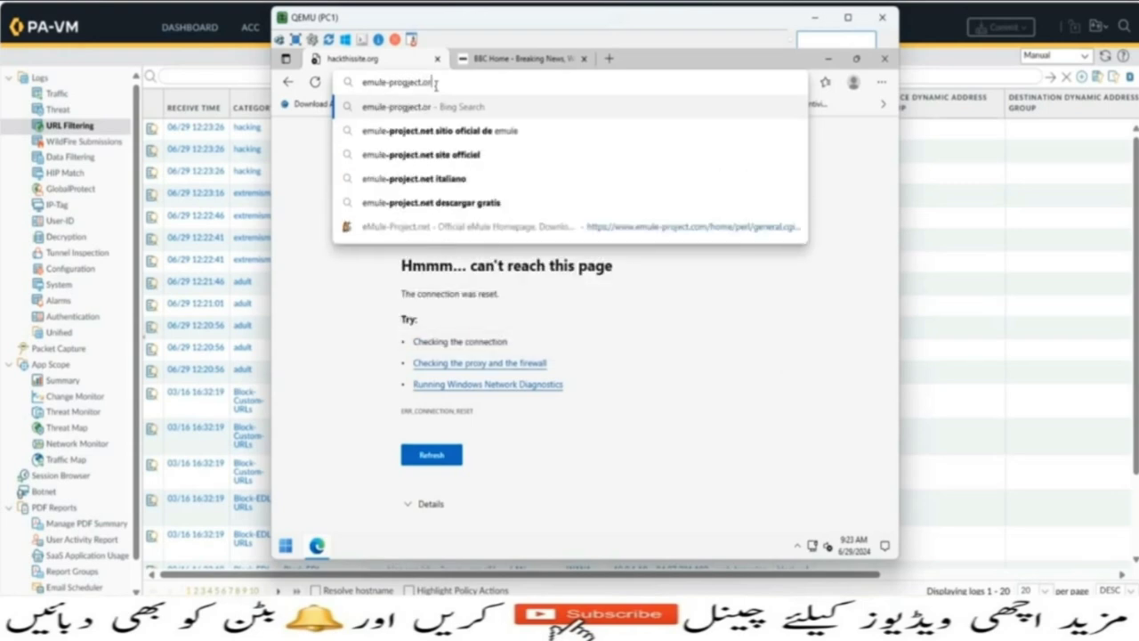
pyautogui.write('net')
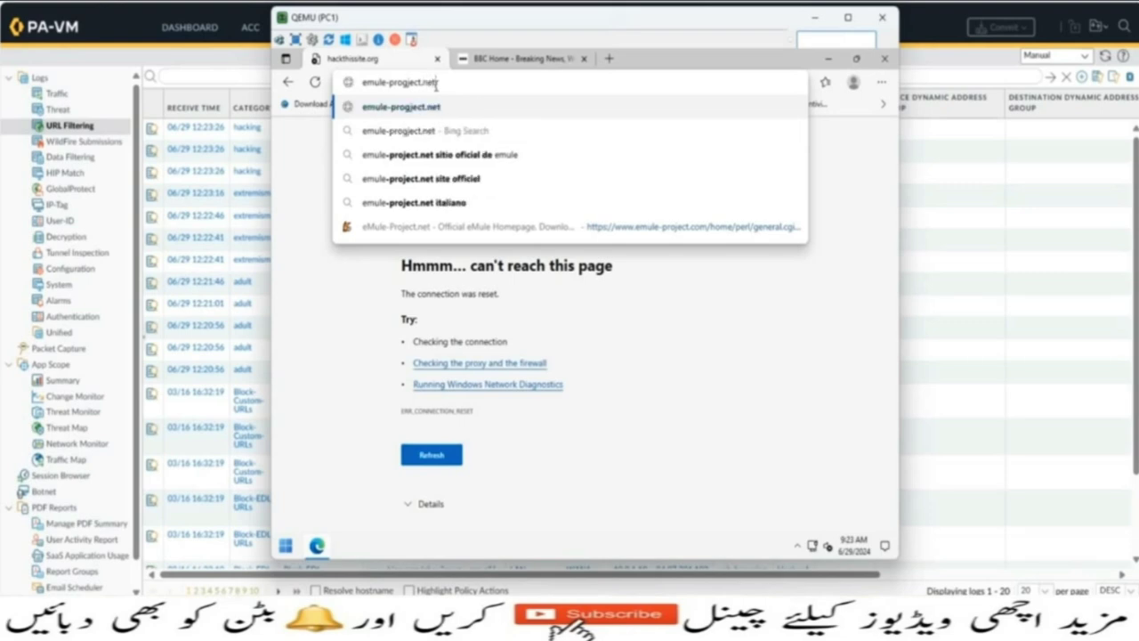
pyautogui.press('Return')
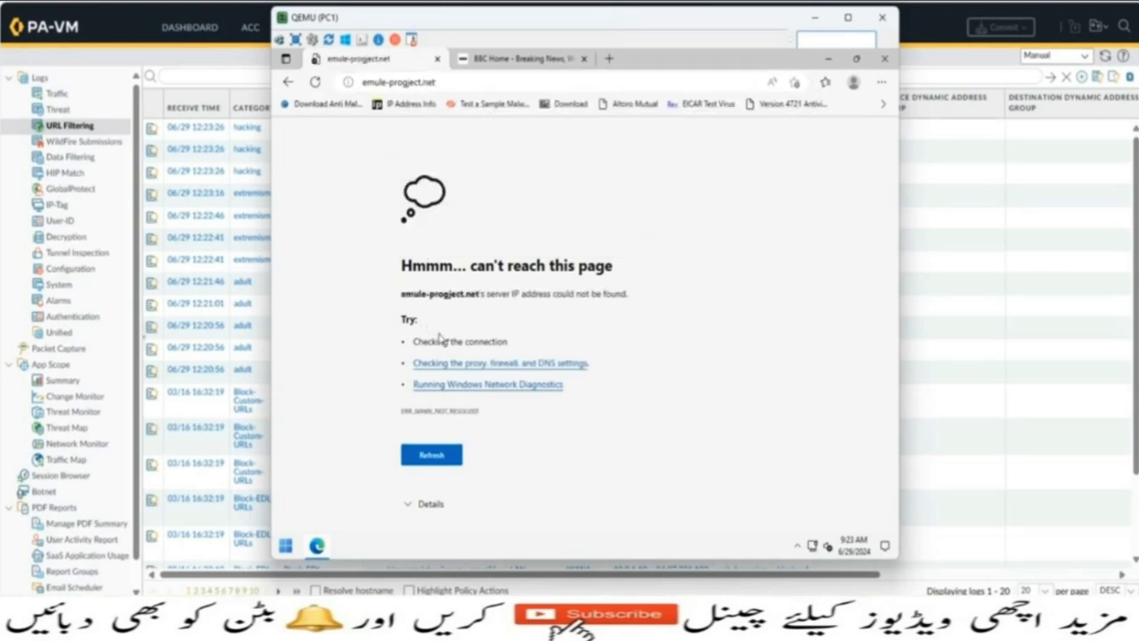
# - Browse to nudistbeaches.nl from the PC1 client and refresh the firewall's URL Filtering log to review its entries
pyautogui.click(440, 82)
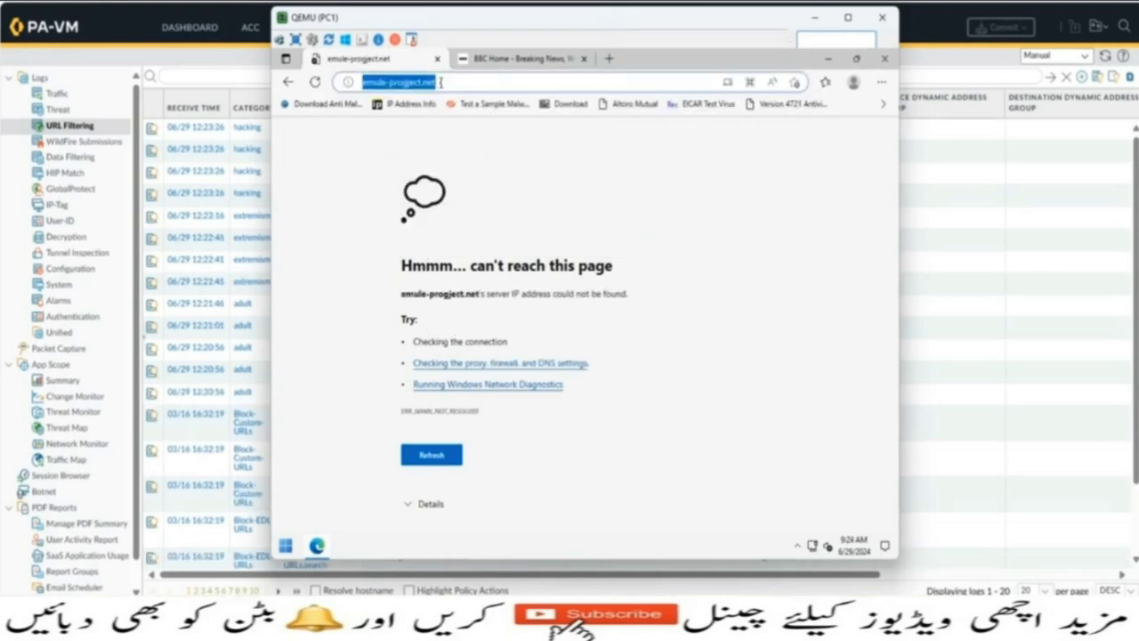
pyautogui.write('nudi')
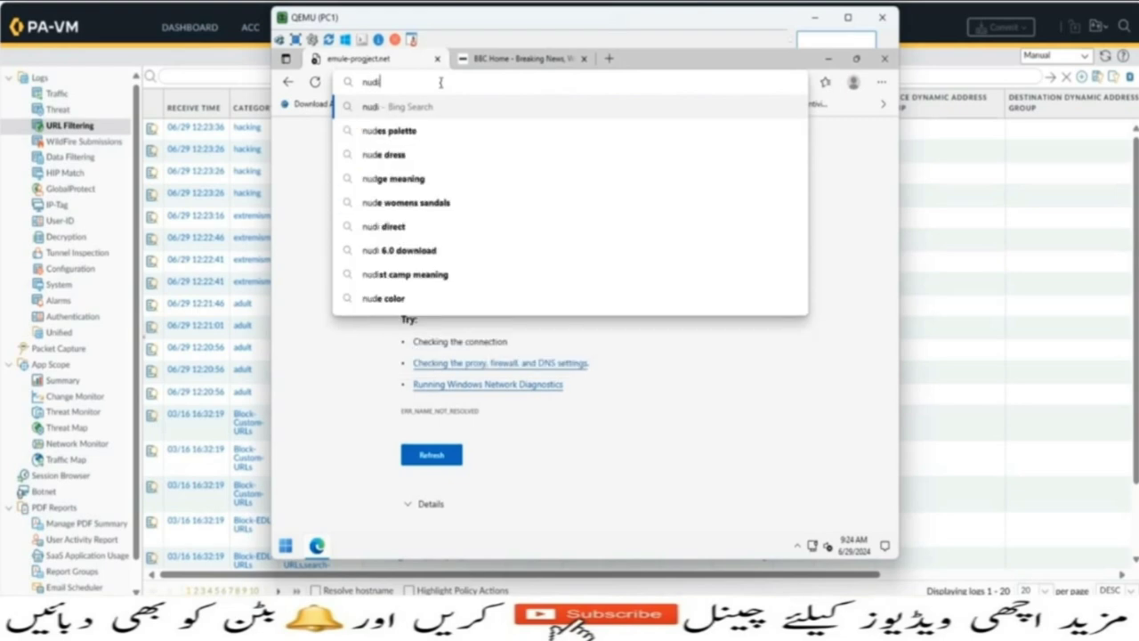
pyautogui.write('stbea')
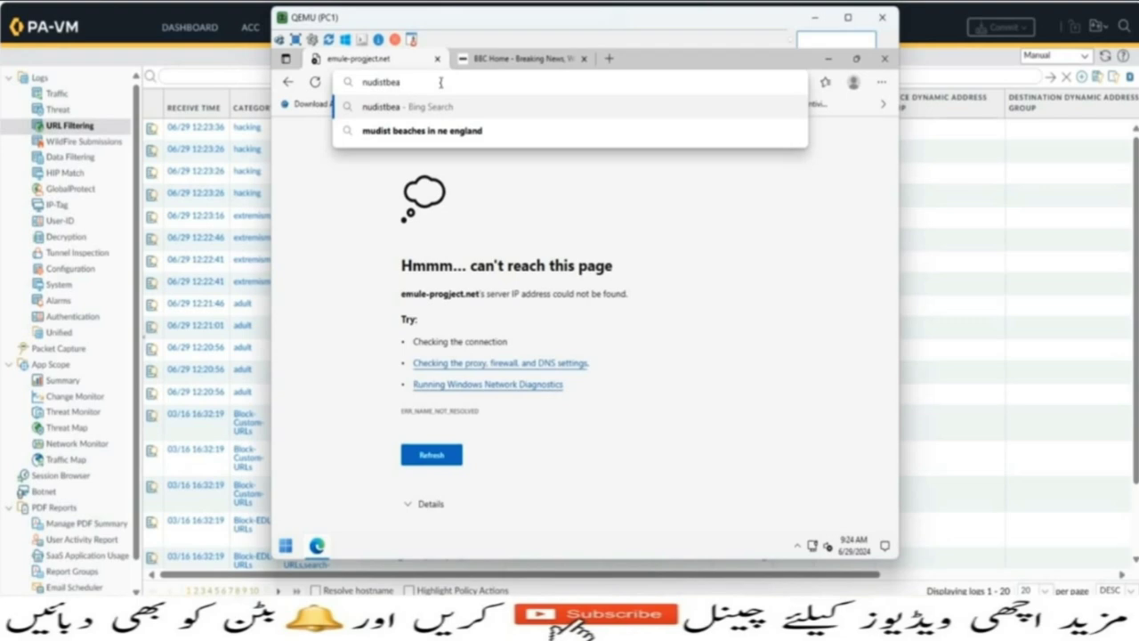
pyautogui.write('ches.nl')
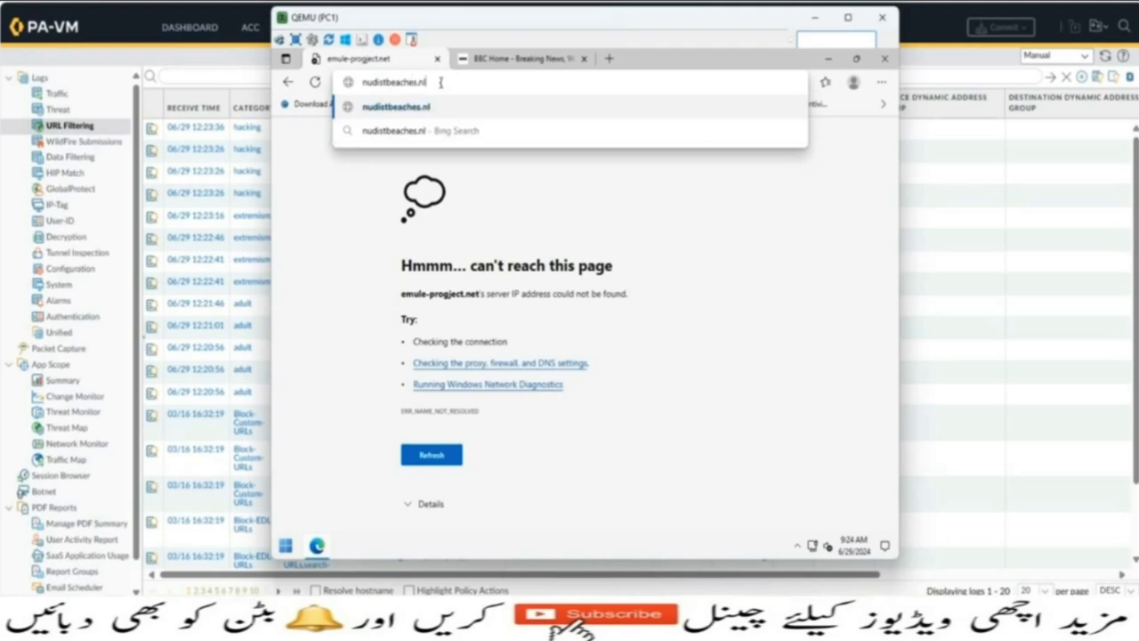
pyautogui.press('Return')
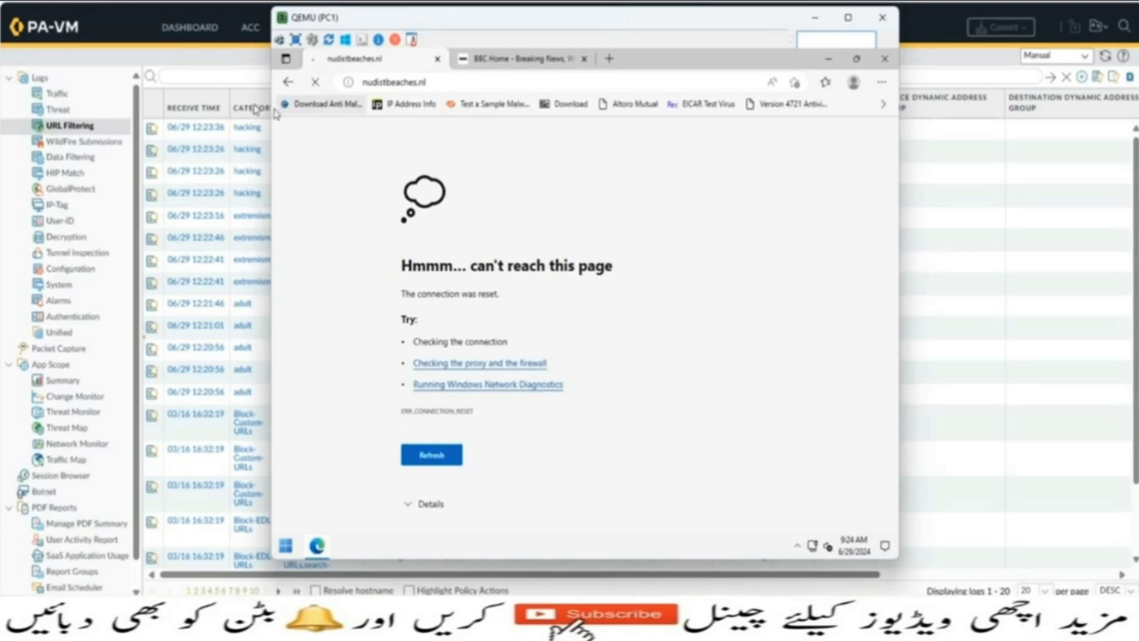
pyautogui.click(1105, 56)
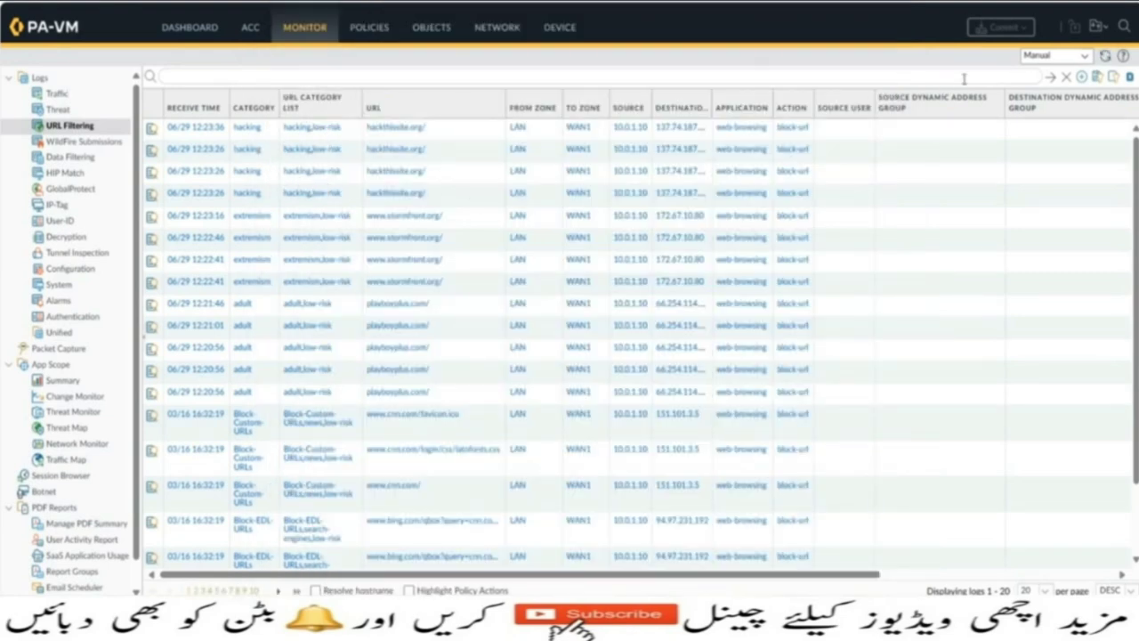
pyautogui.click(1105, 56)
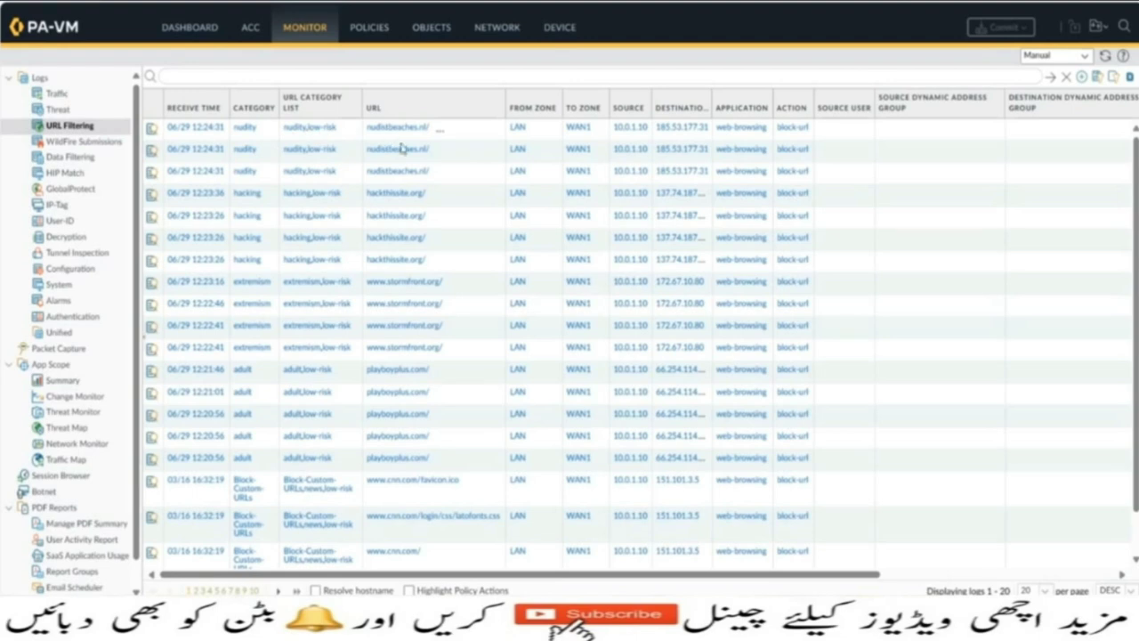
pyautogui.click(770, 618)
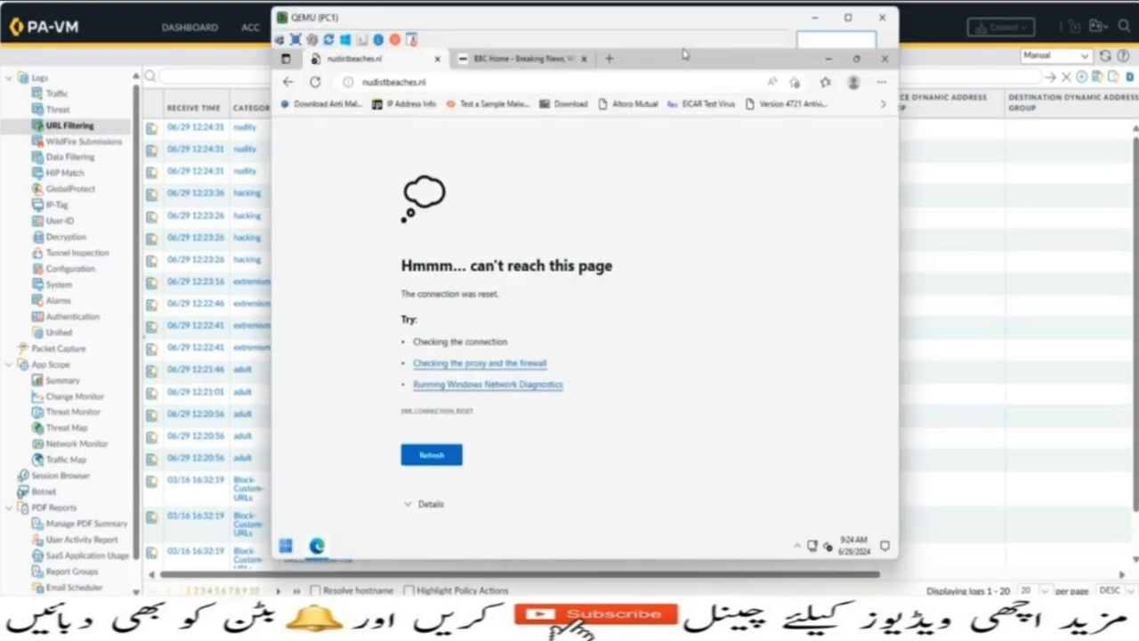
pyautogui.click(450, 82)
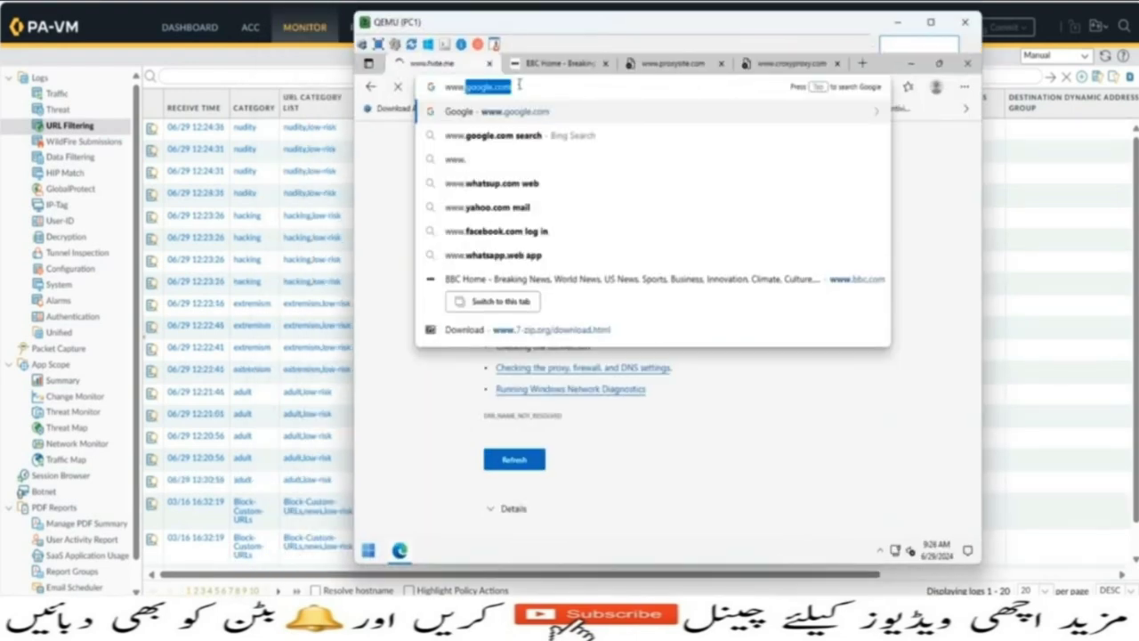
pyautogui.write('acid')
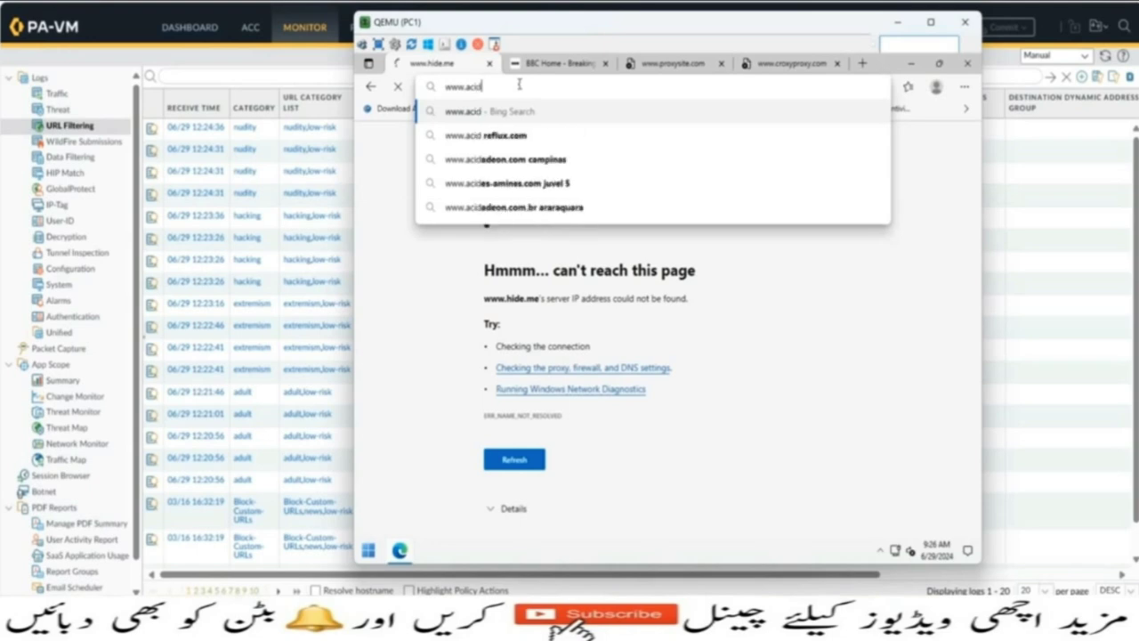
pyautogui.write('cow')
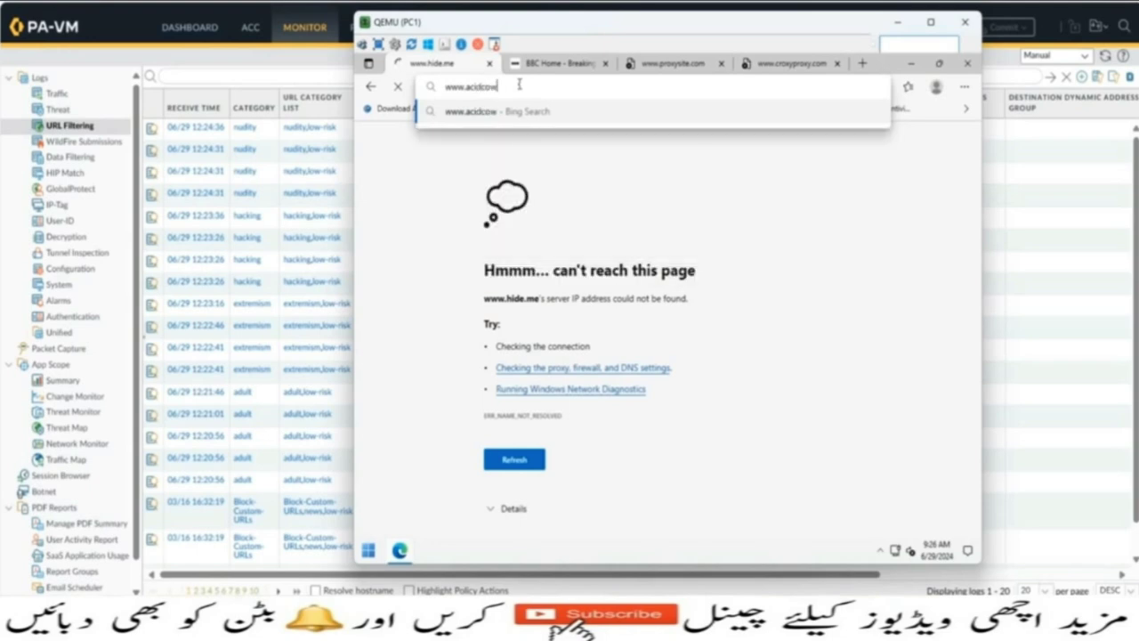
pyautogui.write('.com')
pyautogui.press('Return')
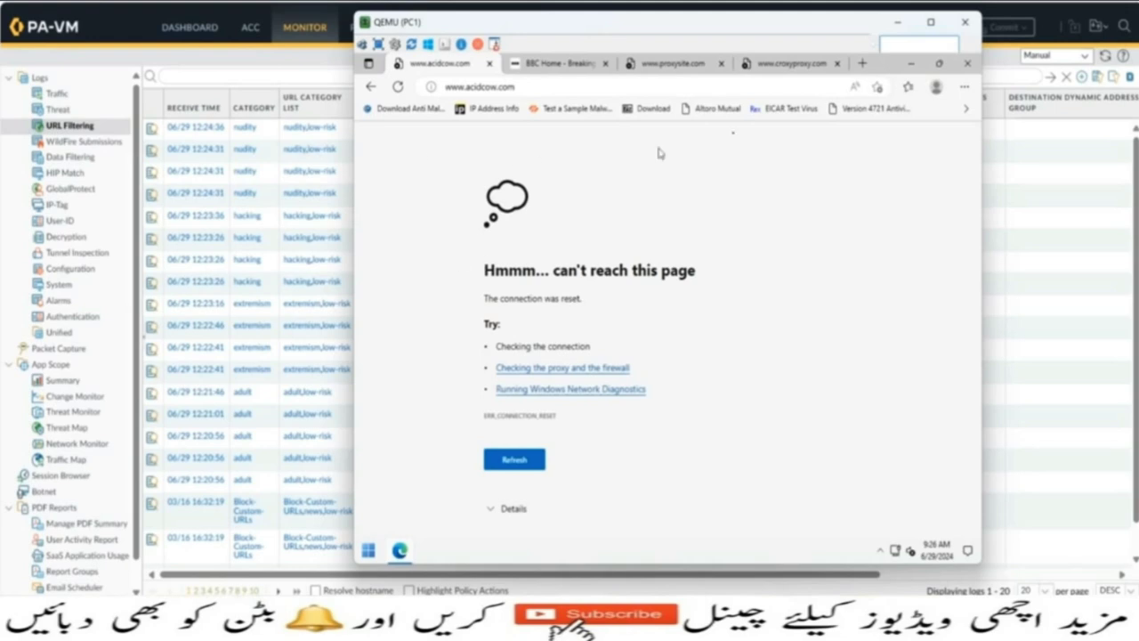
pyautogui.click(1105, 56)
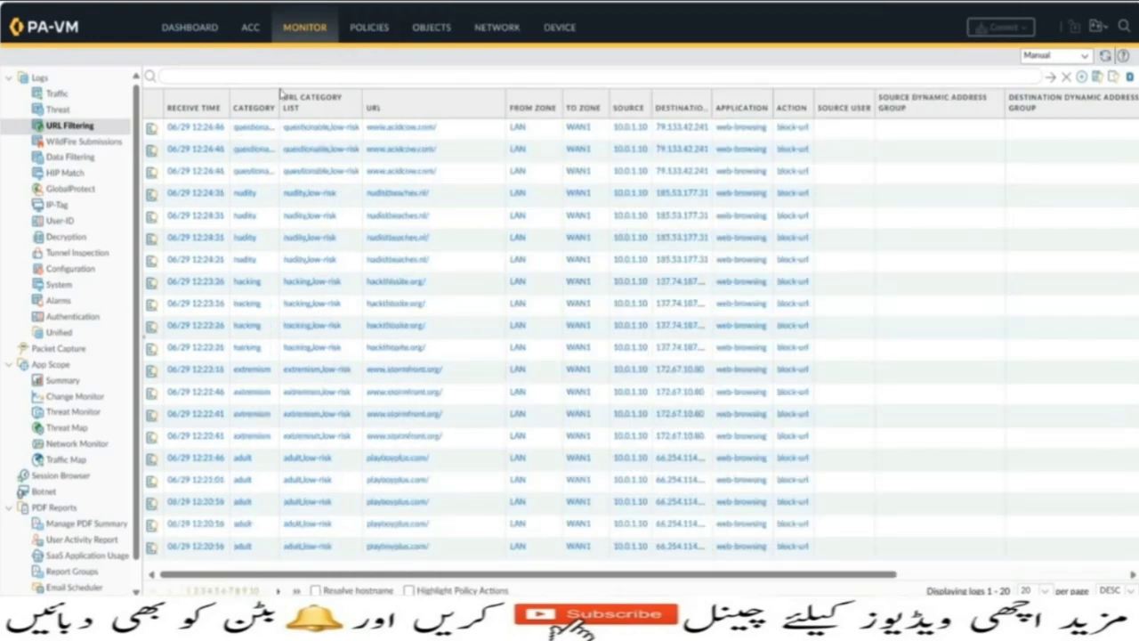
pyautogui.moveTo(278, 97); pyautogui.dragTo(335, 96)
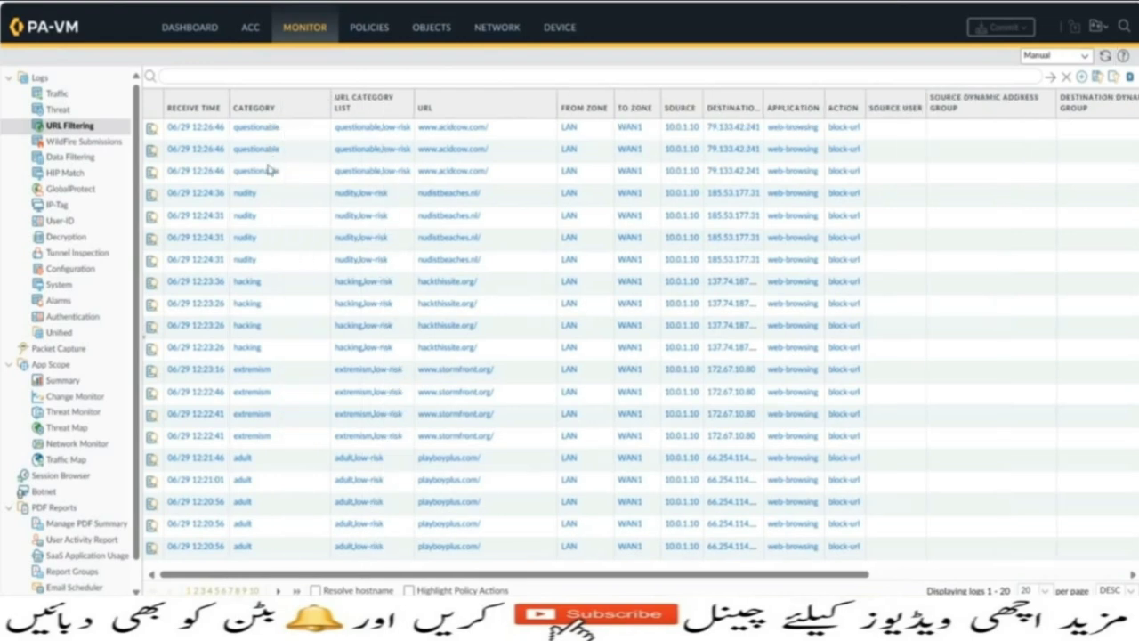